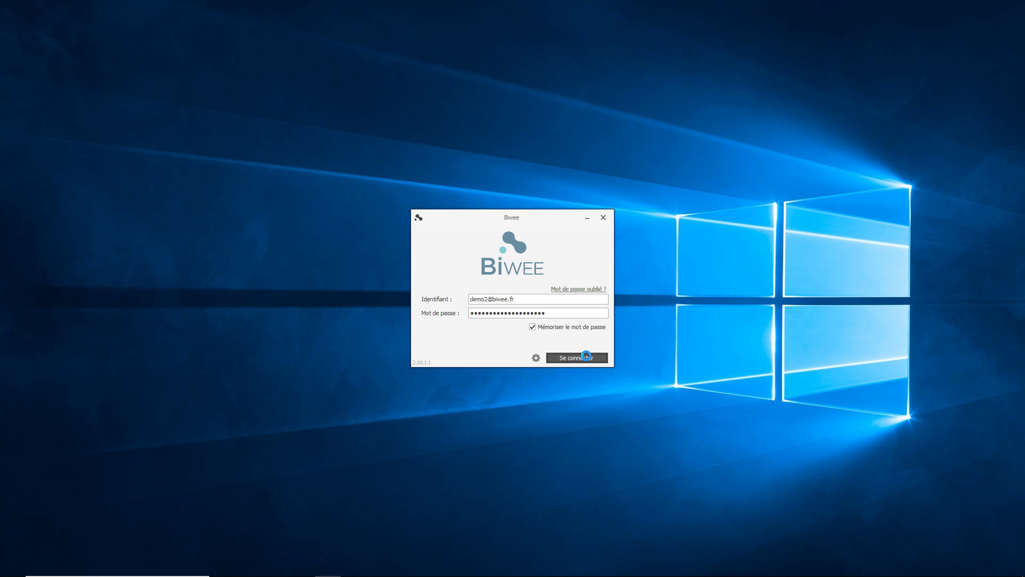
- Sign in to Biwee with the saved credentials
click(587, 356)
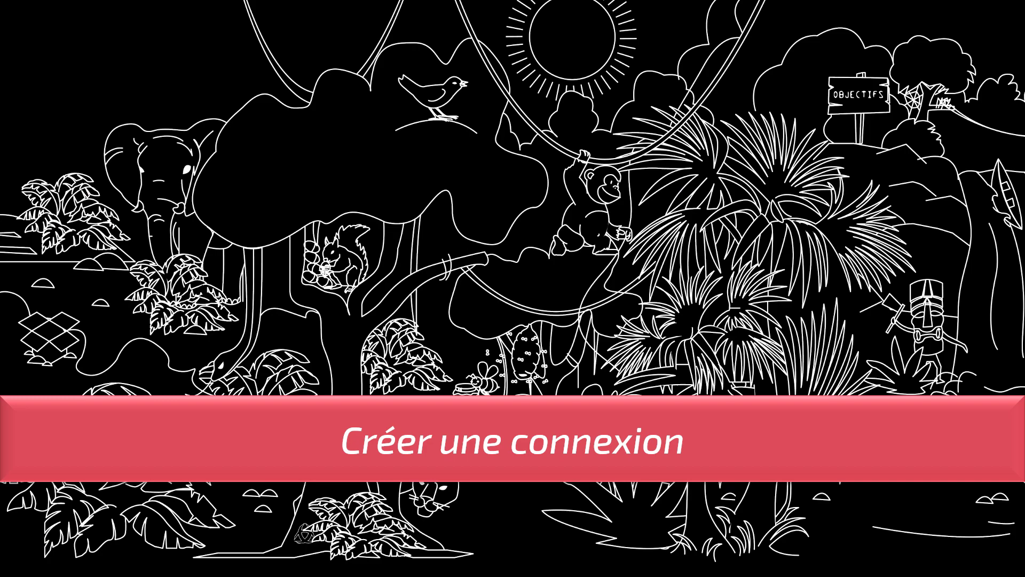
- Switch to File Explorer and open Ventes_des_commerciaux_monde.xlsx from the Demo folder to review its data
key(alt+Tab)
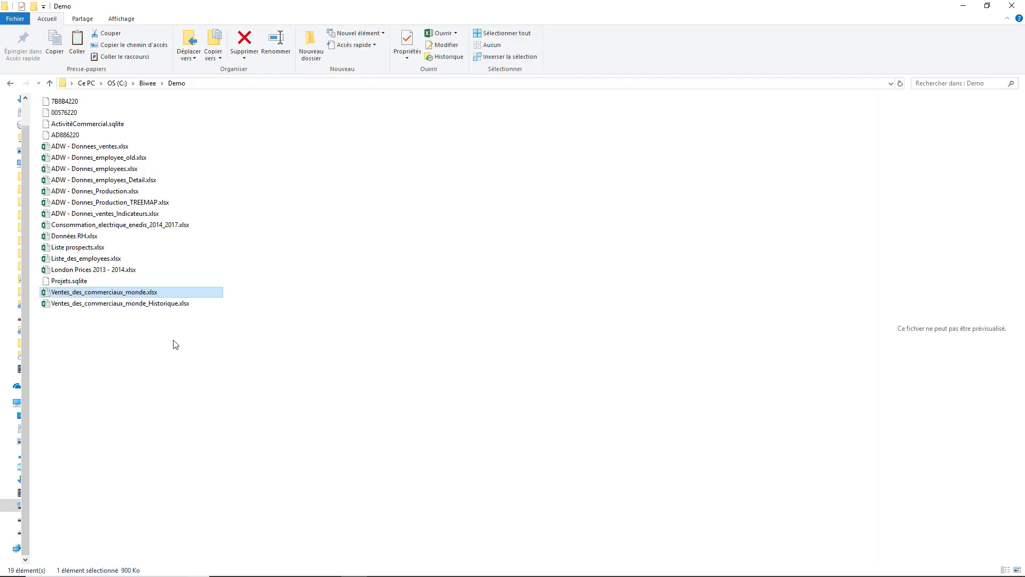
double_click(85, 298)
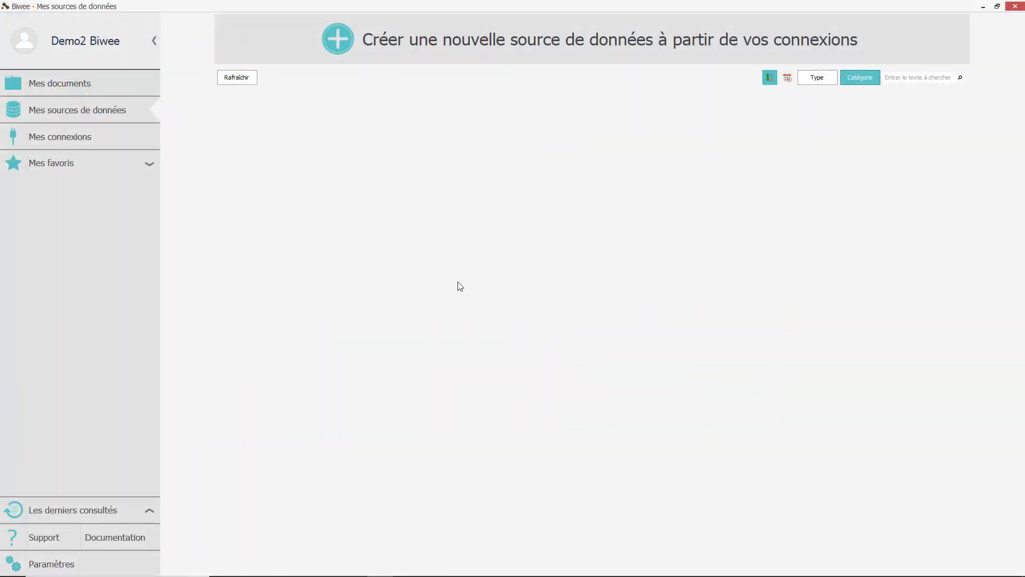
- Switch to Biwee and start creating a new connection of type Excel
click(86, 131)
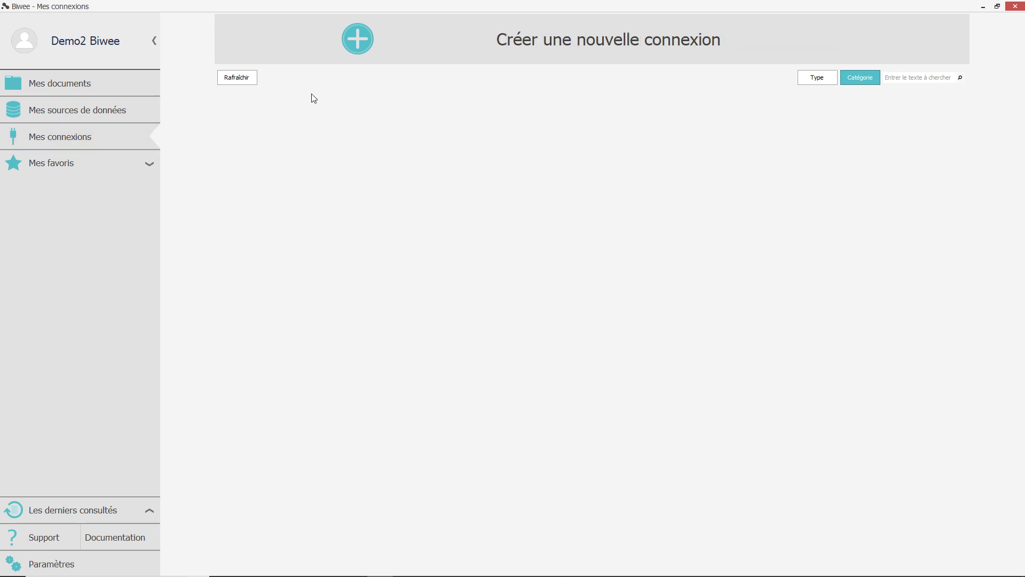
click(359, 43)
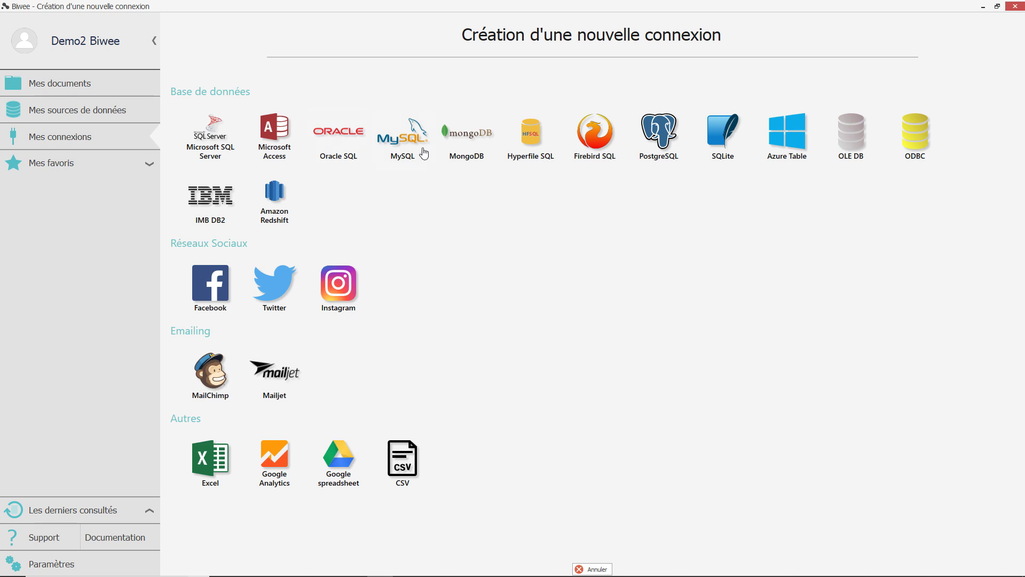
key(Tab)
click(212, 465)
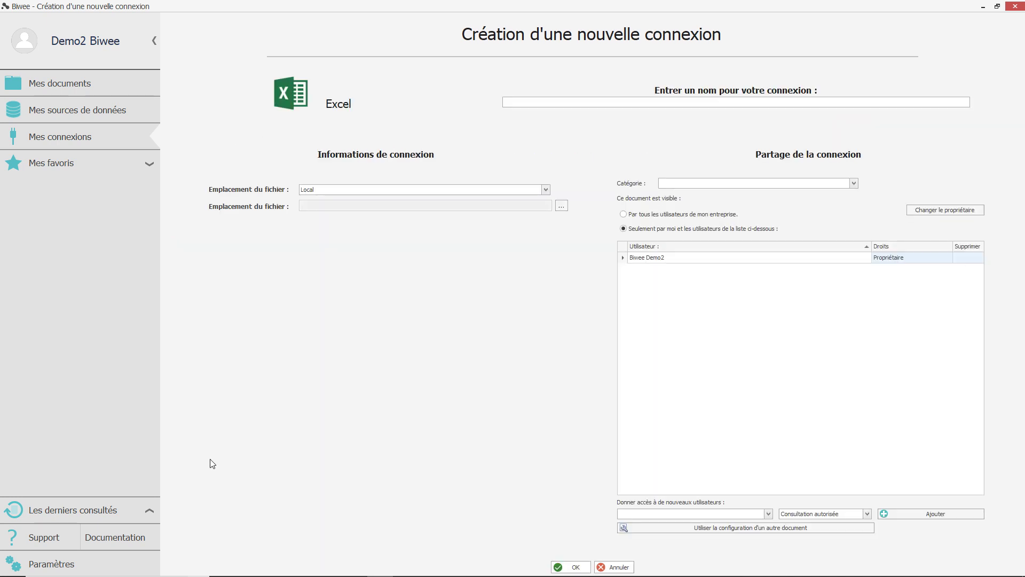
- Set the connection's file location to Local and choose Ventes_des_commerciaux_monde.xlsx as its source file
click(406, 190)
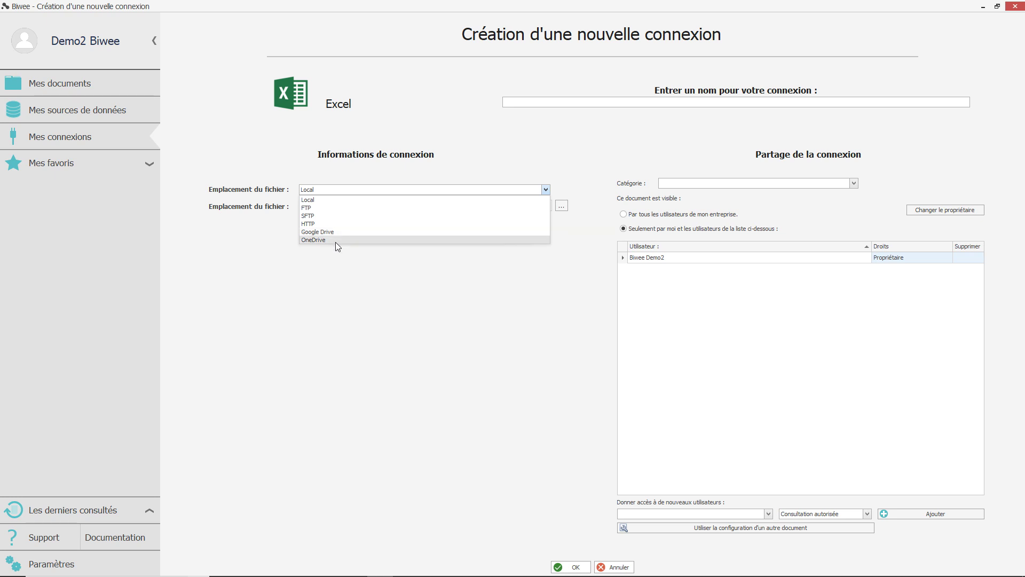
click(317, 200)
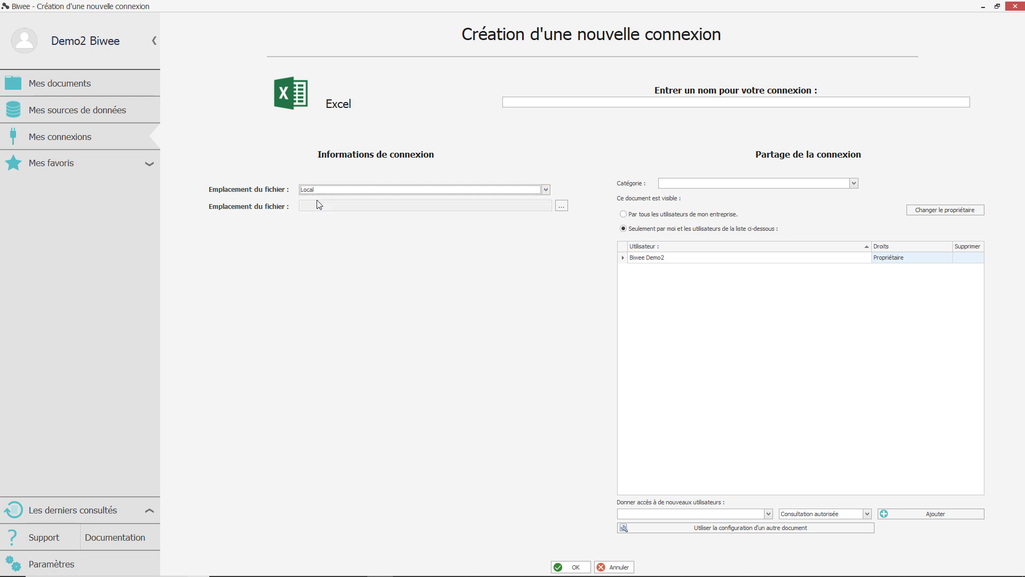
click(561, 207)
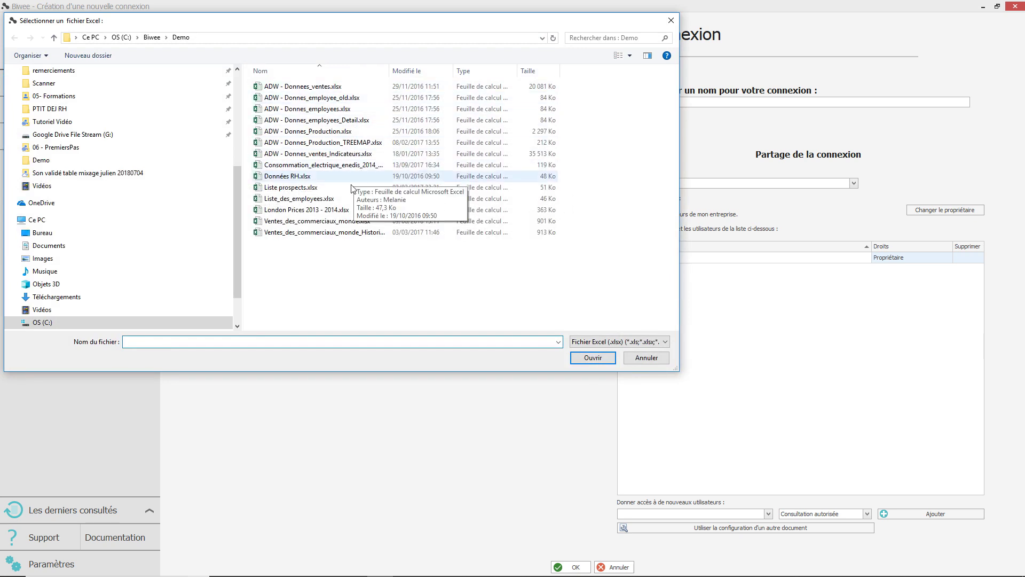
click(340, 223)
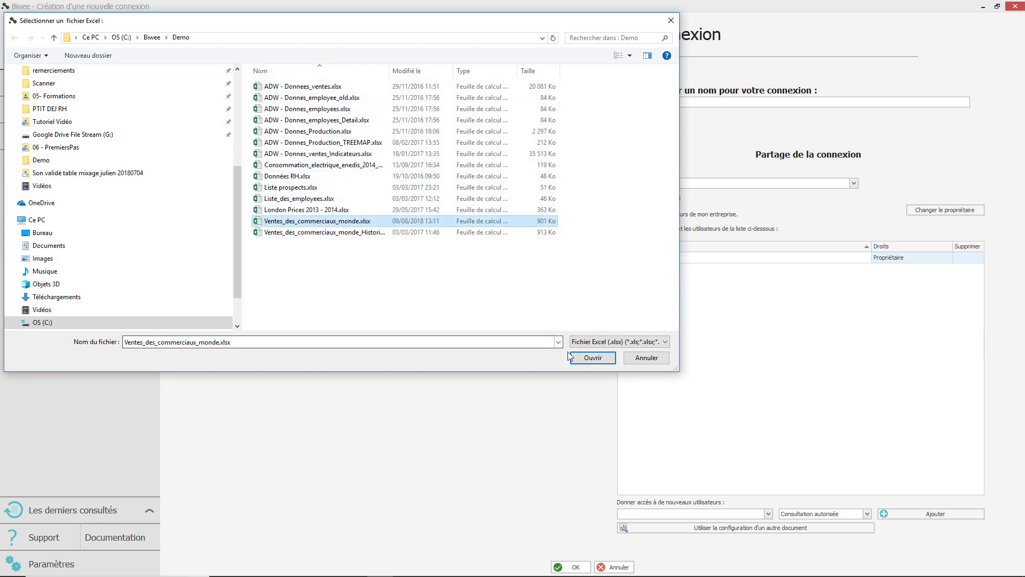
click(591, 357)
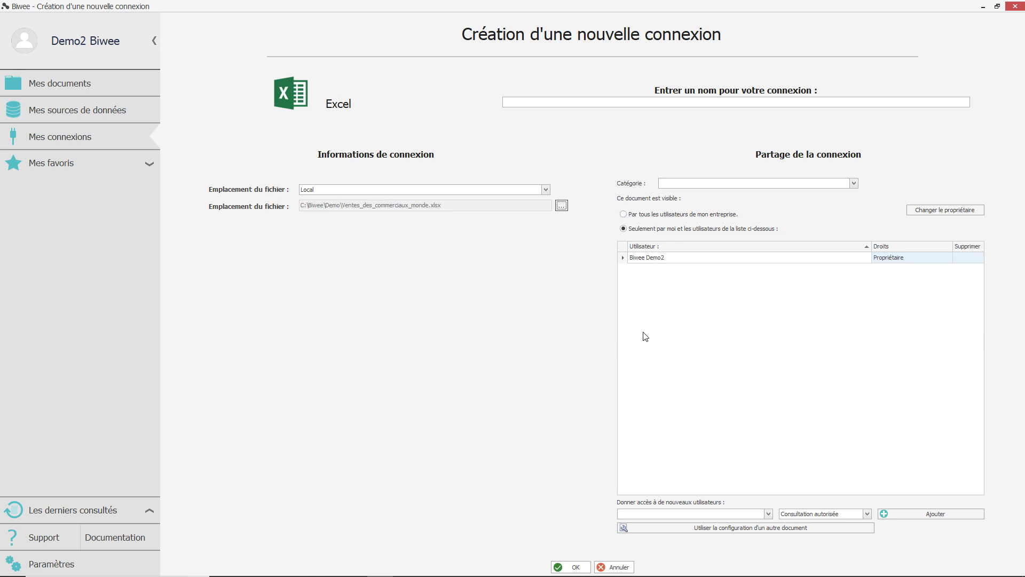
- Name the connection "Ventes des commerciaux" and save it without giving access to other users
click(543, 102)
text(Ventes des commerciaux)
click(675, 514)
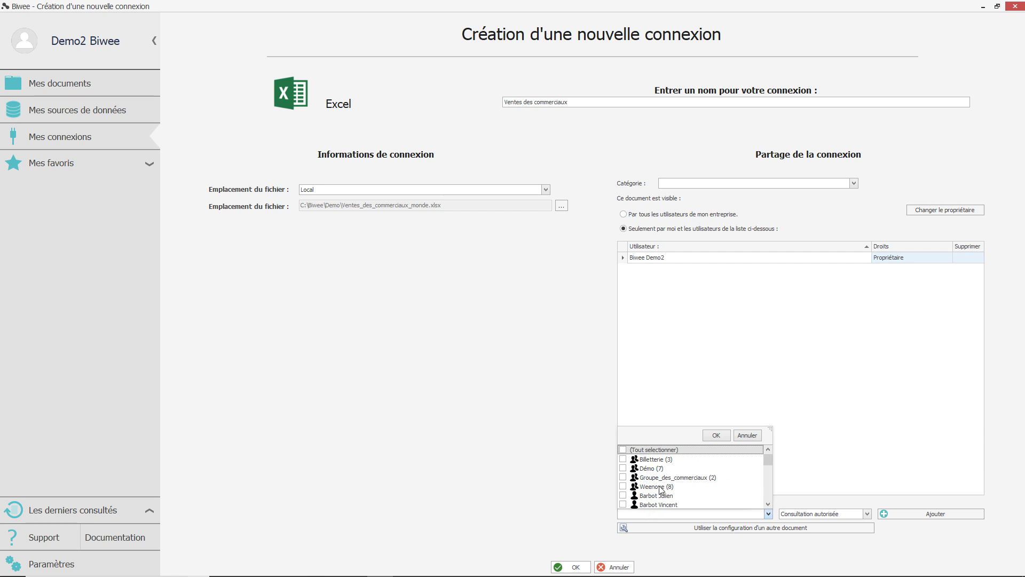
scroll(661, 489, down, 3)
scroll(660, 489, up, 3)
click(594, 482)
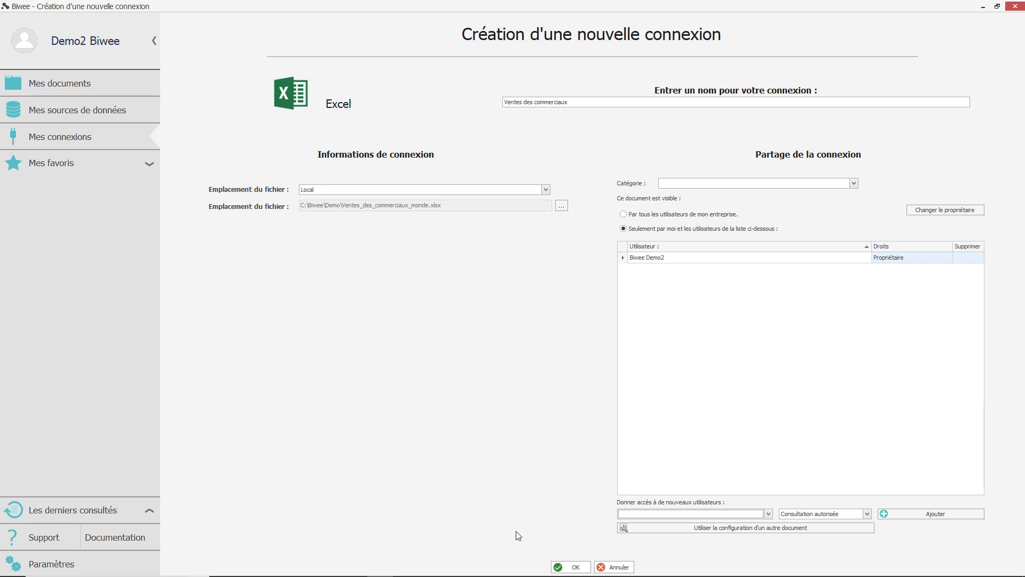
click(578, 567)
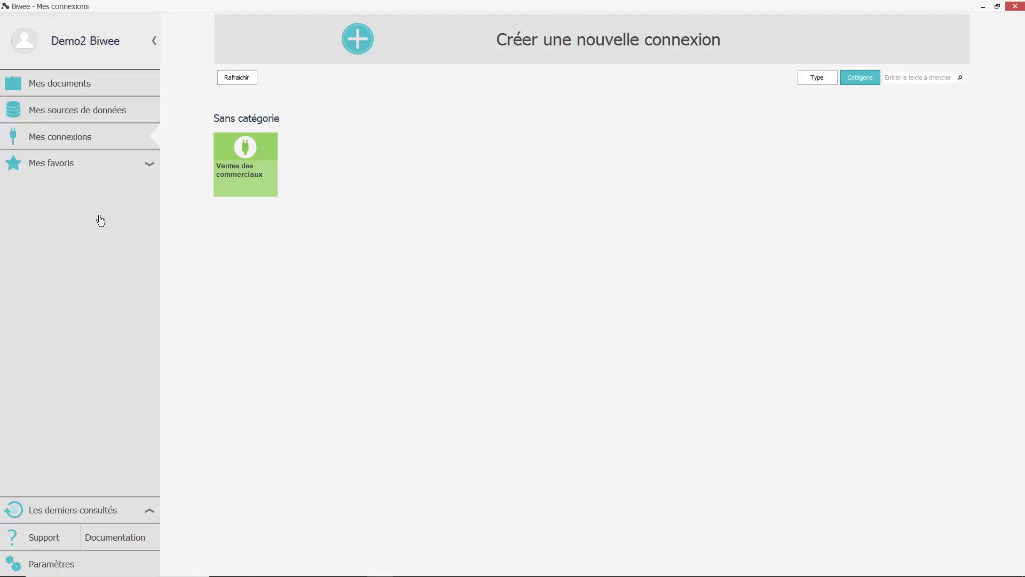
- Start a new data source from the Ventes des commerciaux connection, using the Ventes sheet
click(73, 109)
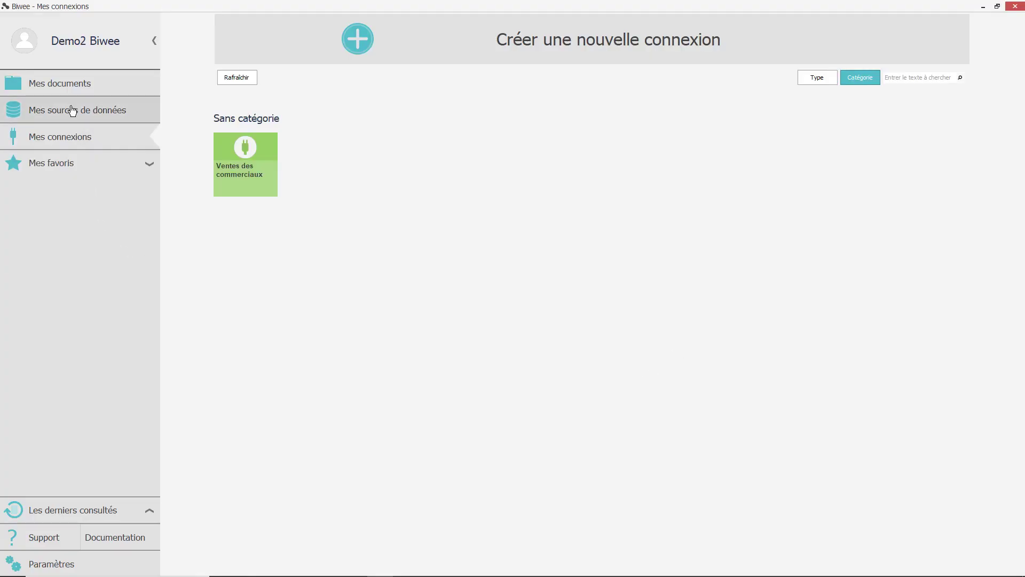
click(345, 46)
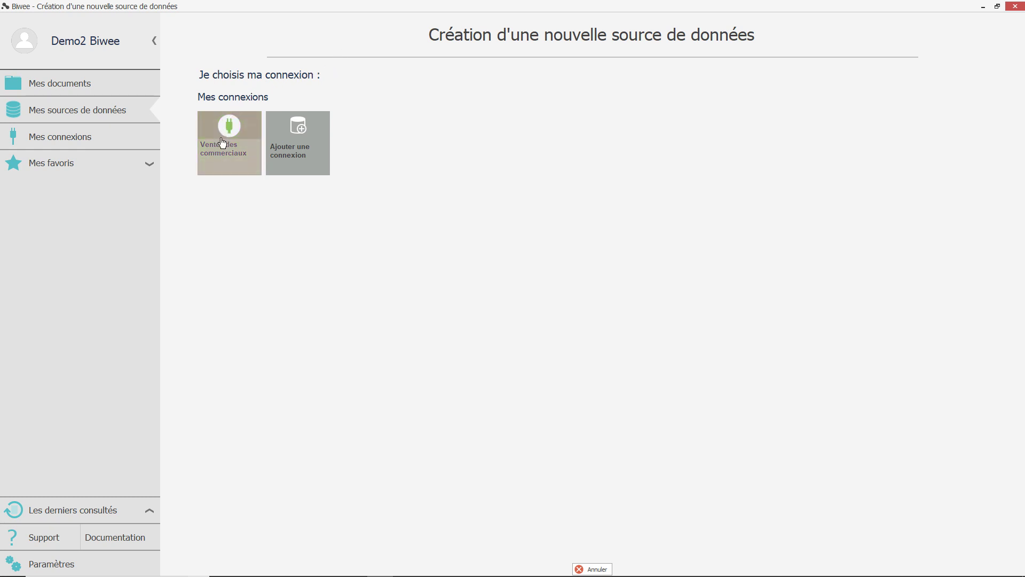
click(224, 154)
click(230, 144)
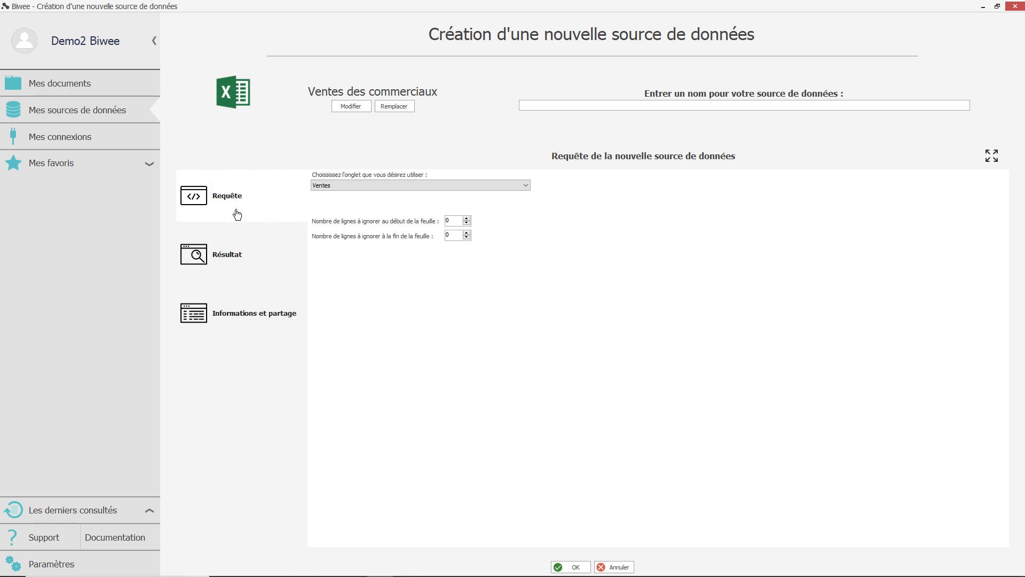
click(331, 186)
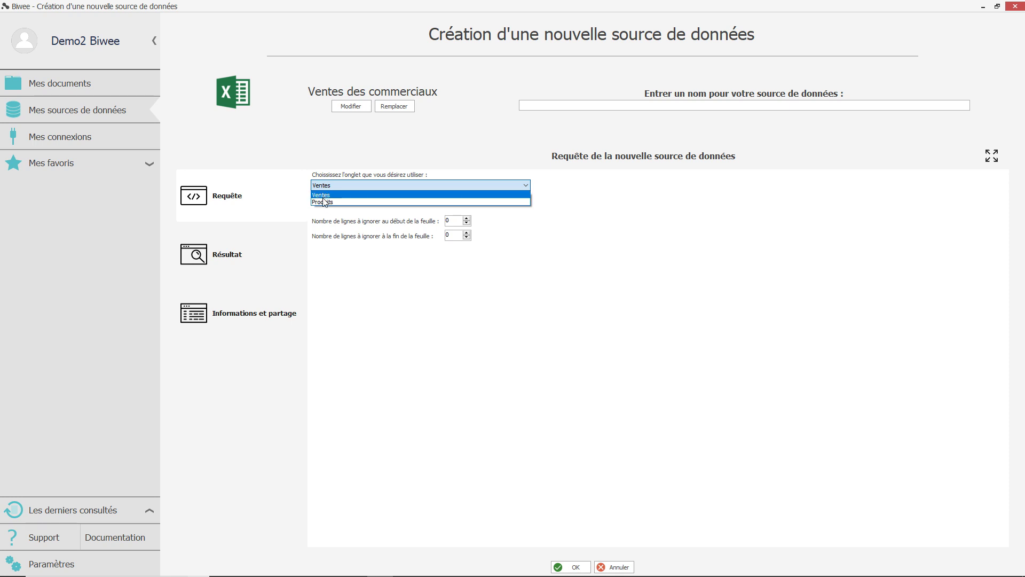
click(322, 197)
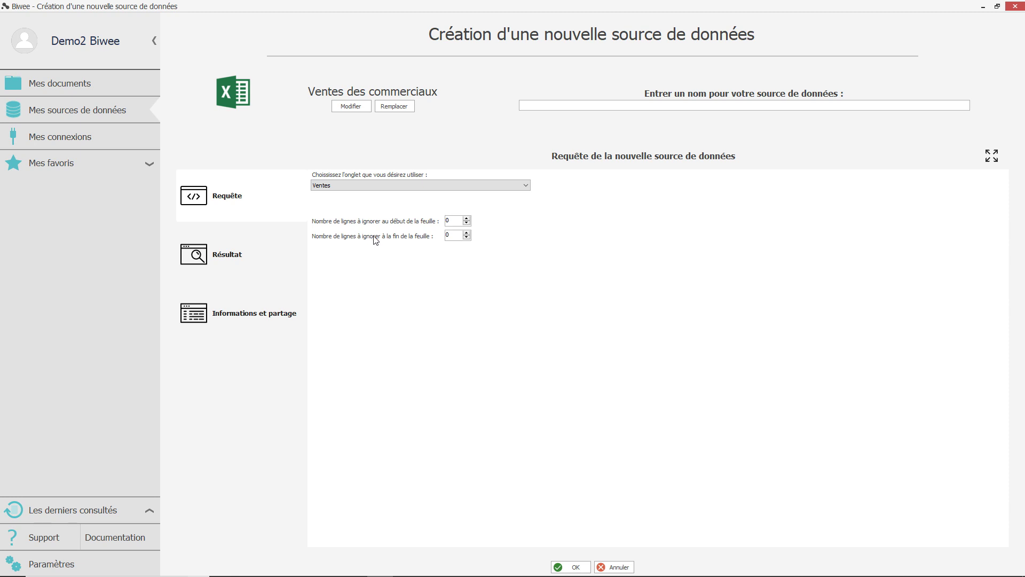
- Preview the new data source's query result and look through its columns
click(211, 267)
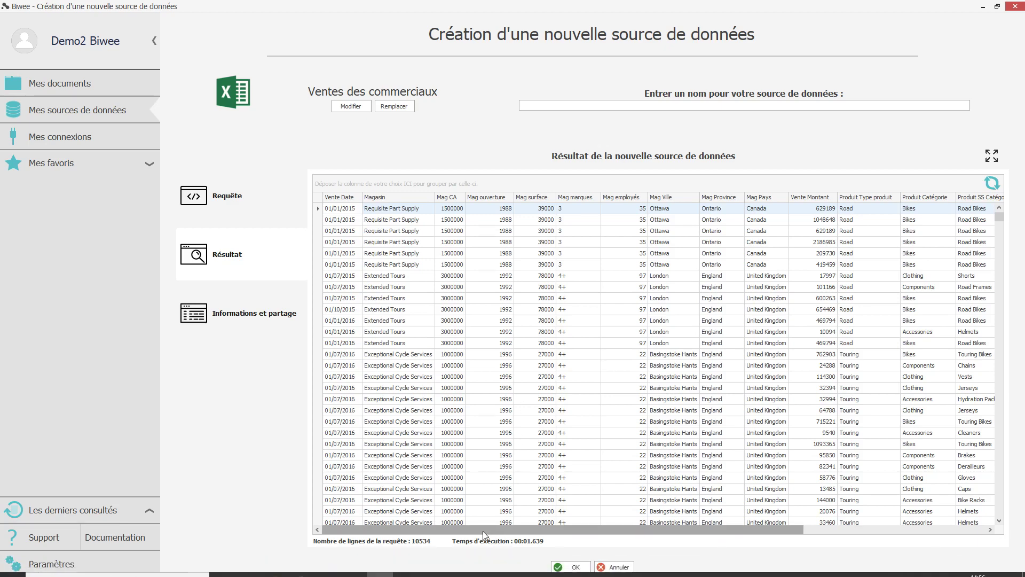
scroll(487, 528, right, 5)
scroll(479, 542, left, 5)
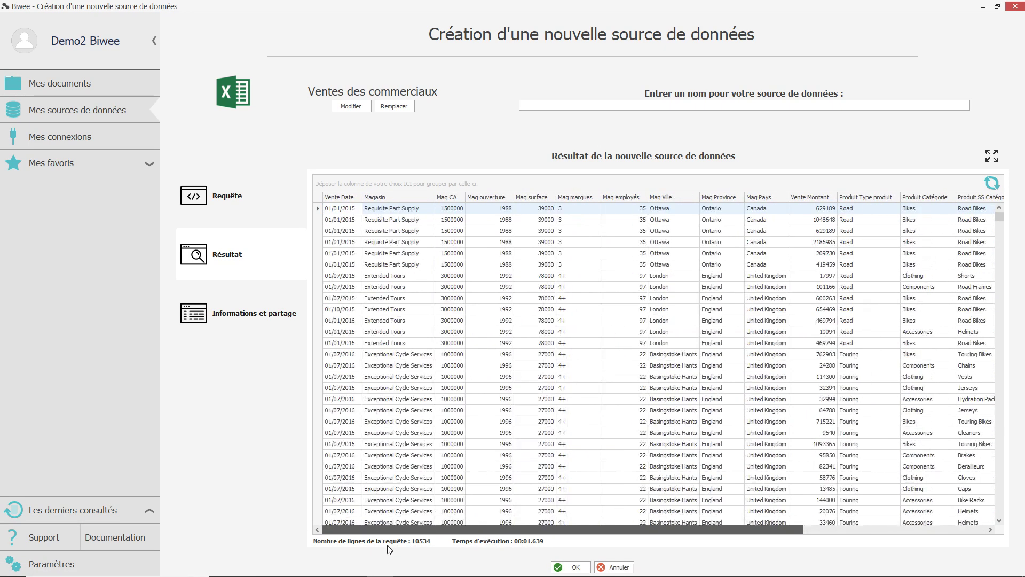
- Review the data source's sharing settings, name it "Vente des commerciaux" and save it
click(259, 315)
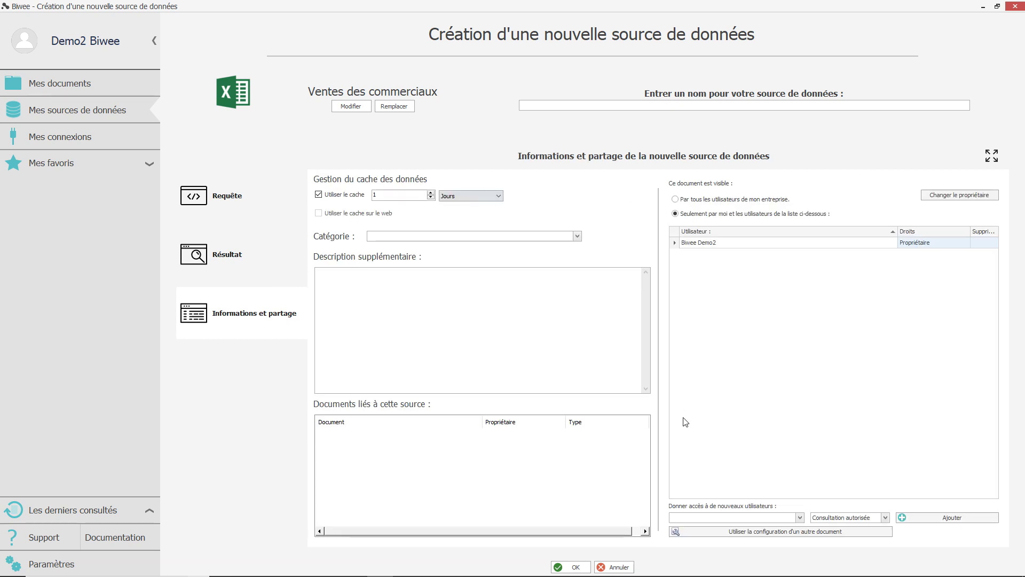
click(719, 518)
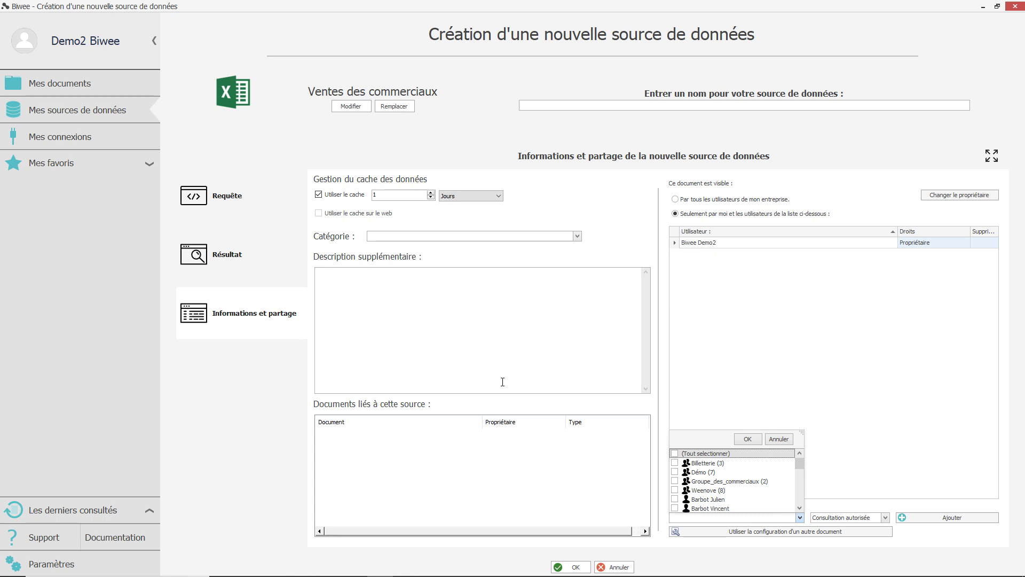
click(546, 103)
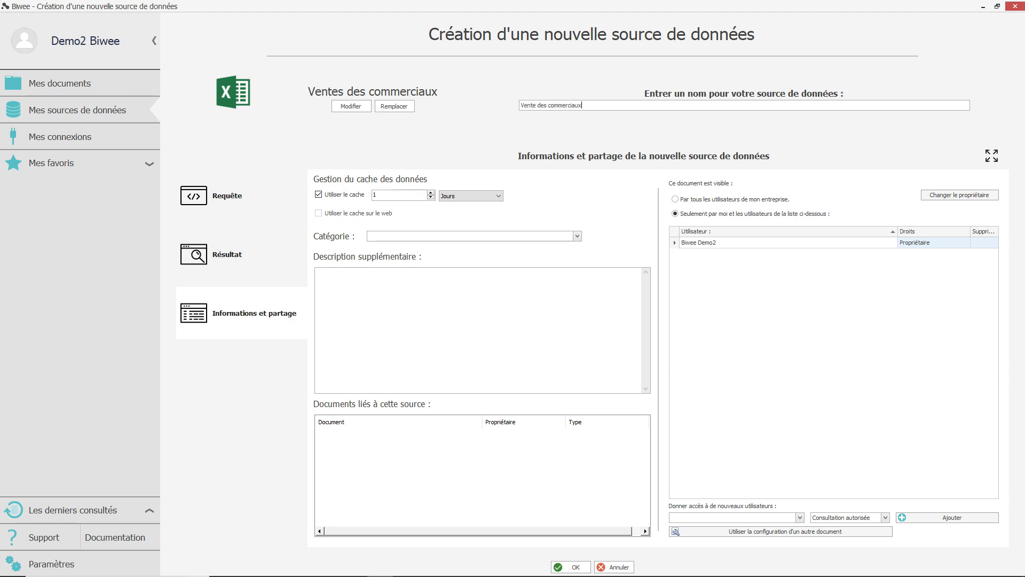
click(574, 567)
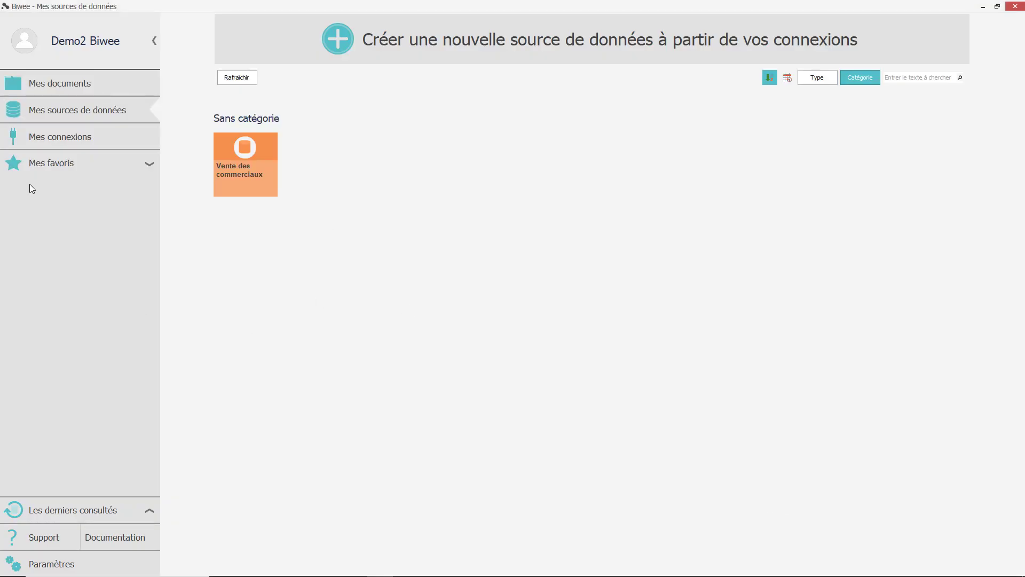
- Create a new dashboard document (Tableau de bord) from the Vente des commerciaux source and collapse the navigation sidebar
click(74, 83)
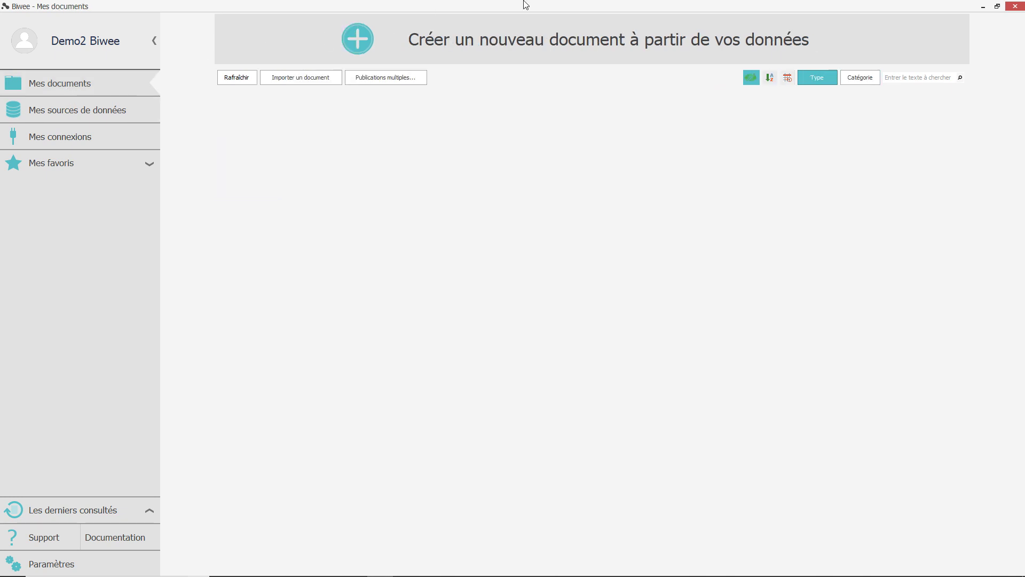
click(357, 39)
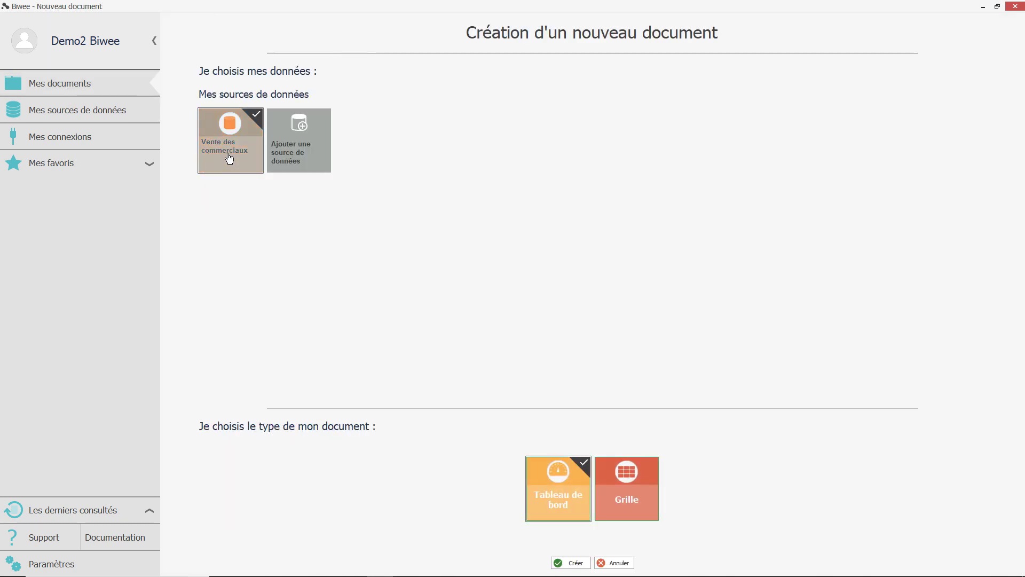
click(579, 565)
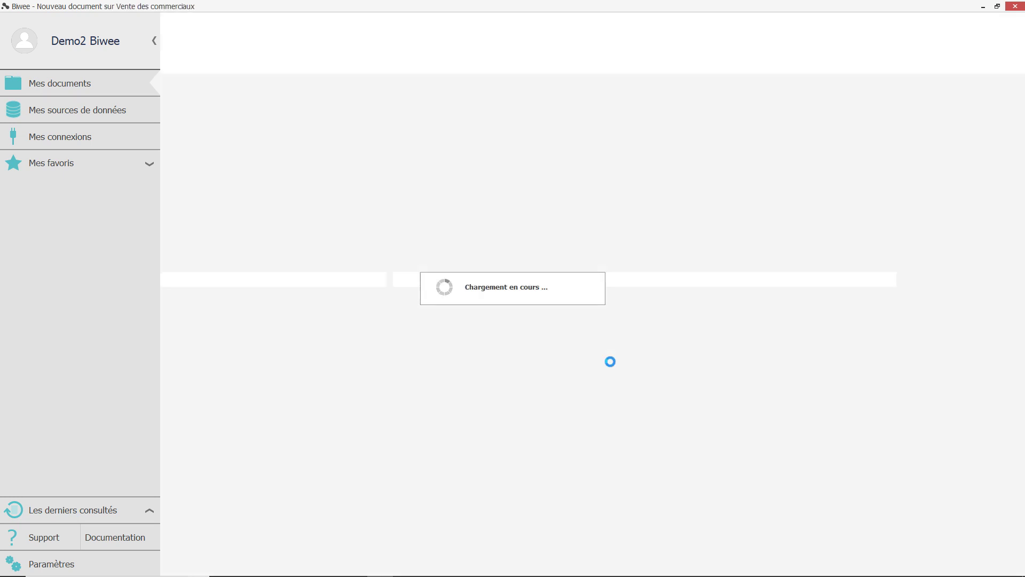
click(153, 44)
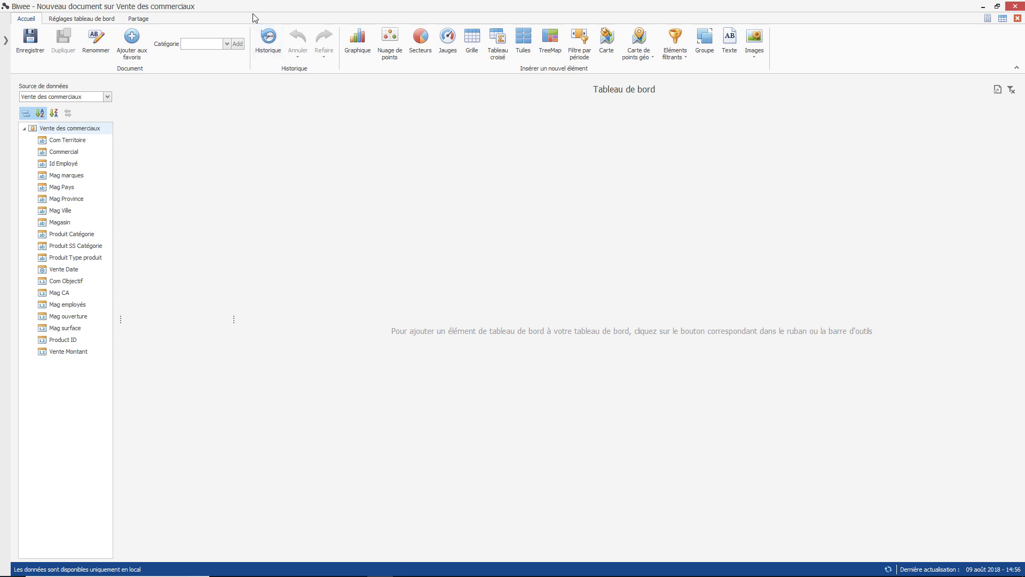
- Insert a pie chart (Secteurs) with the sum of Vente Montant as its value and Produit Catégorie as its argument
click(422, 48)
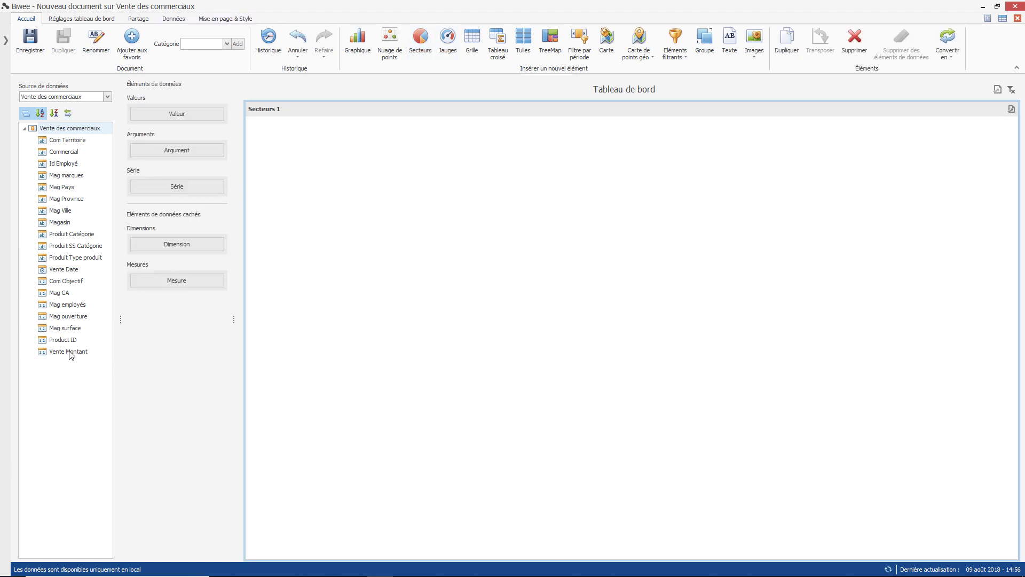
drag(71, 354, 200, 115)
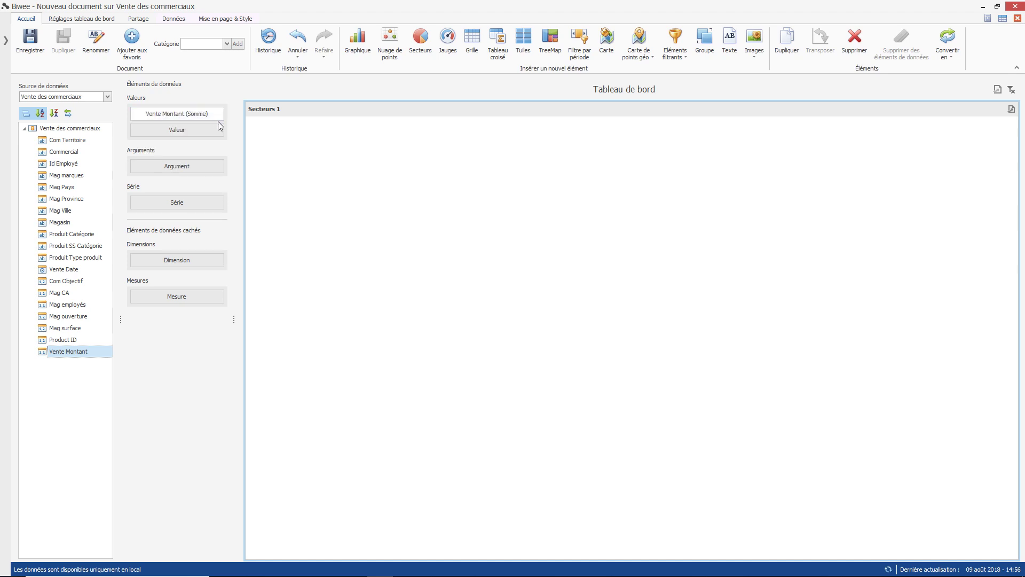
click(220, 114)
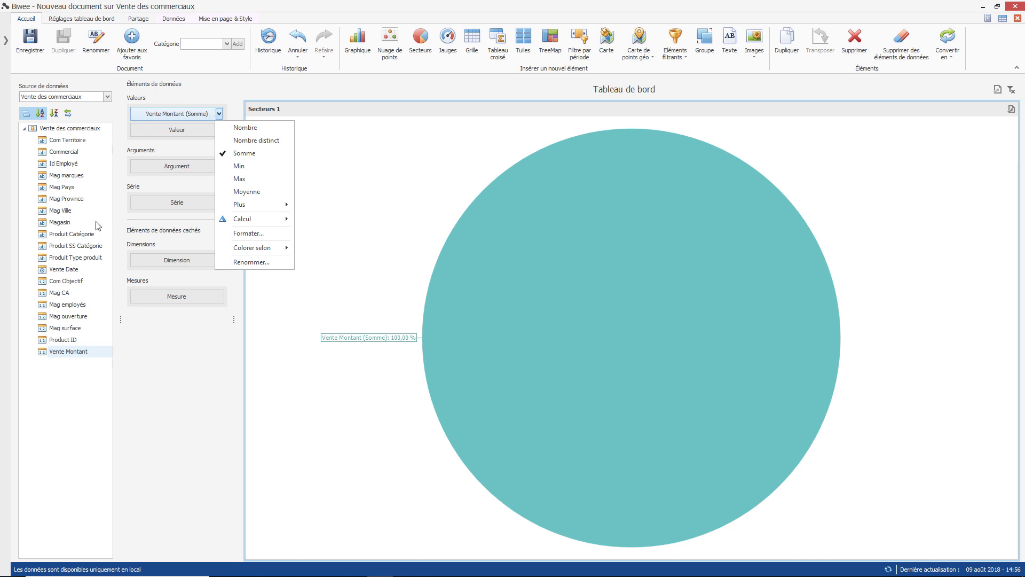
drag(64, 237, 185, 167)
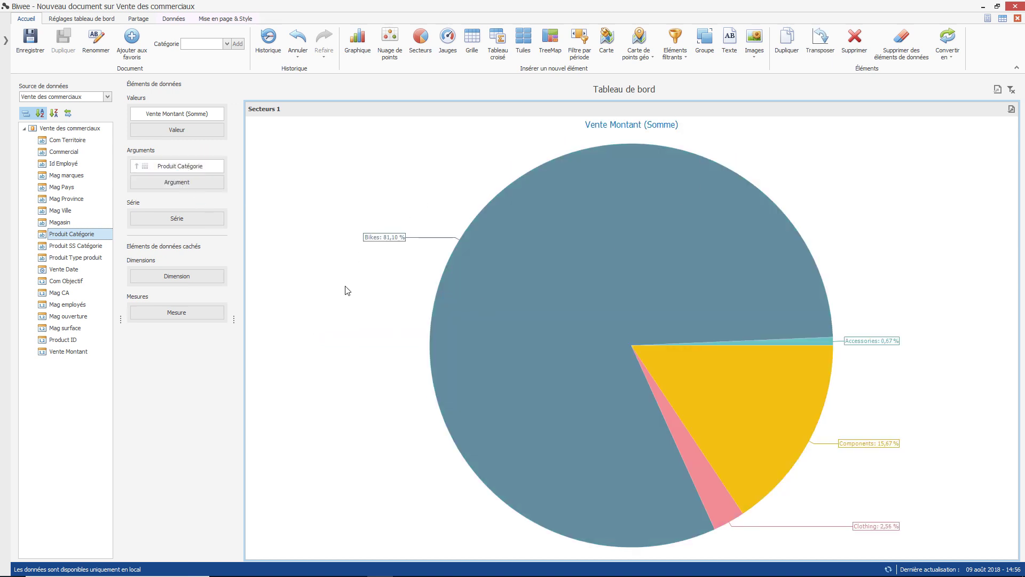
- Make the pie chart drill down from Produit Catégorie to Produit SS Catégorie using Zoom, and try it on the Bikes slice
mouse_move(495, 269)
drag(68, 249, 205, 192)
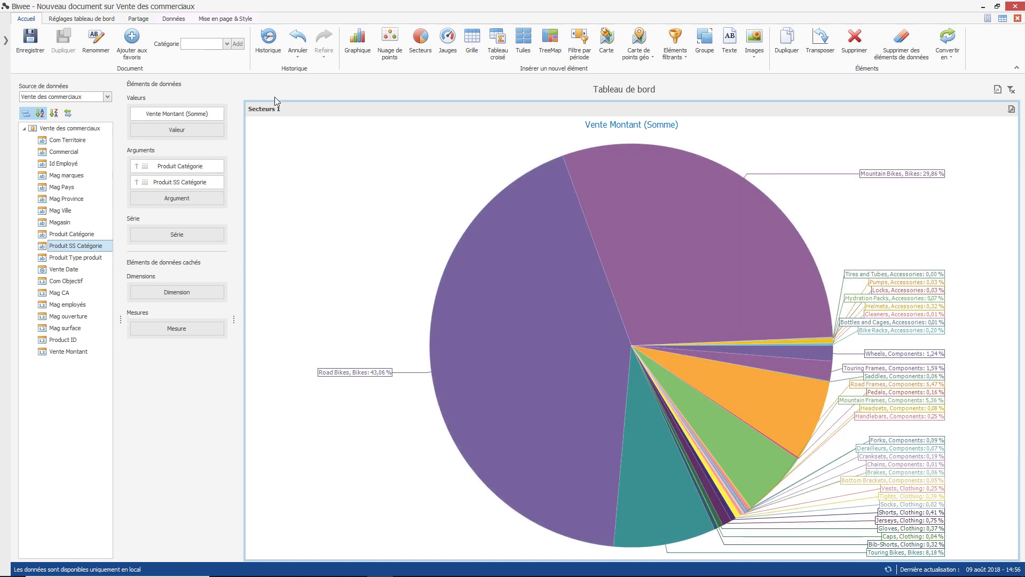
click(175, 21)
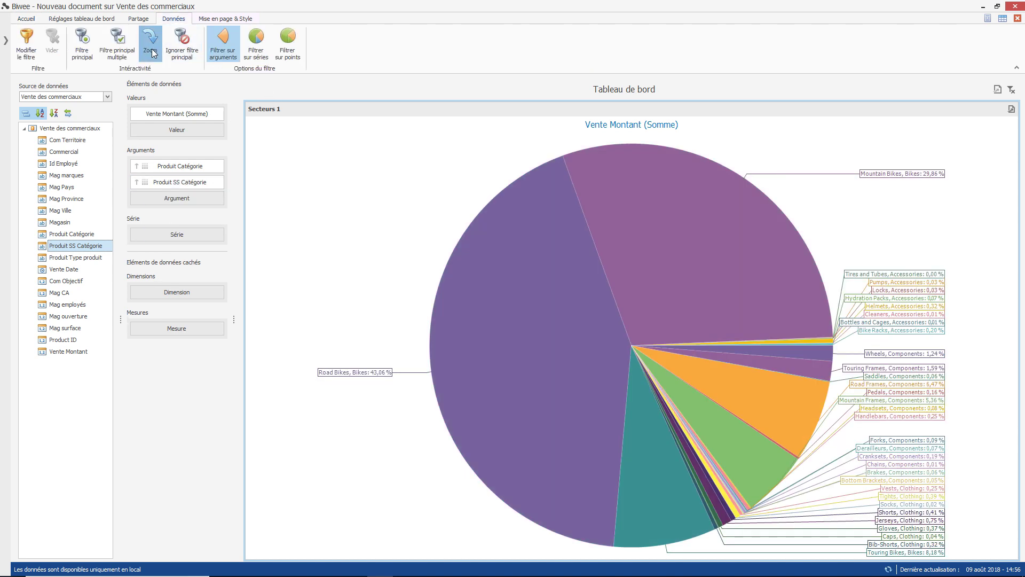
click(150, 44)
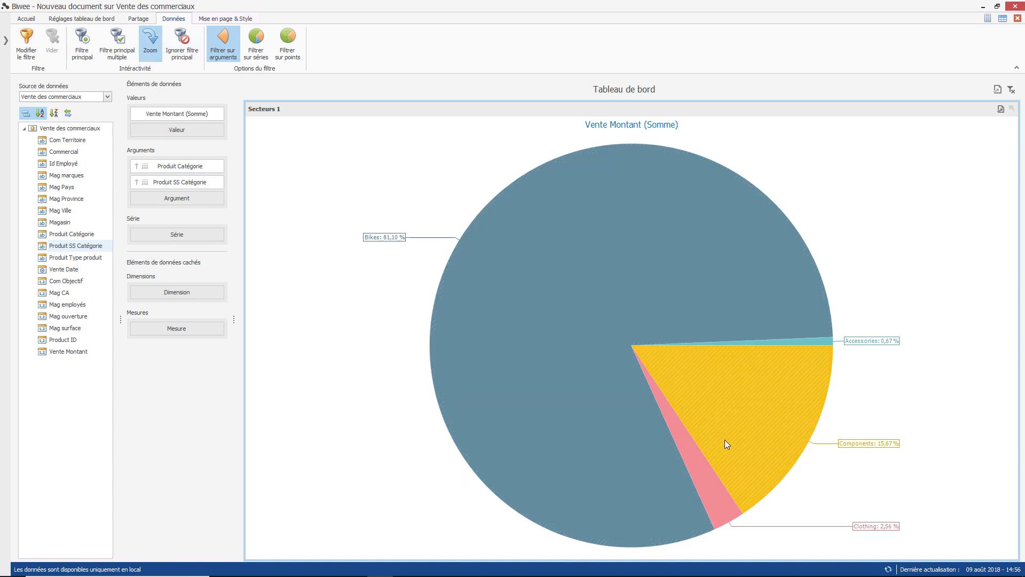
click(739, 260)
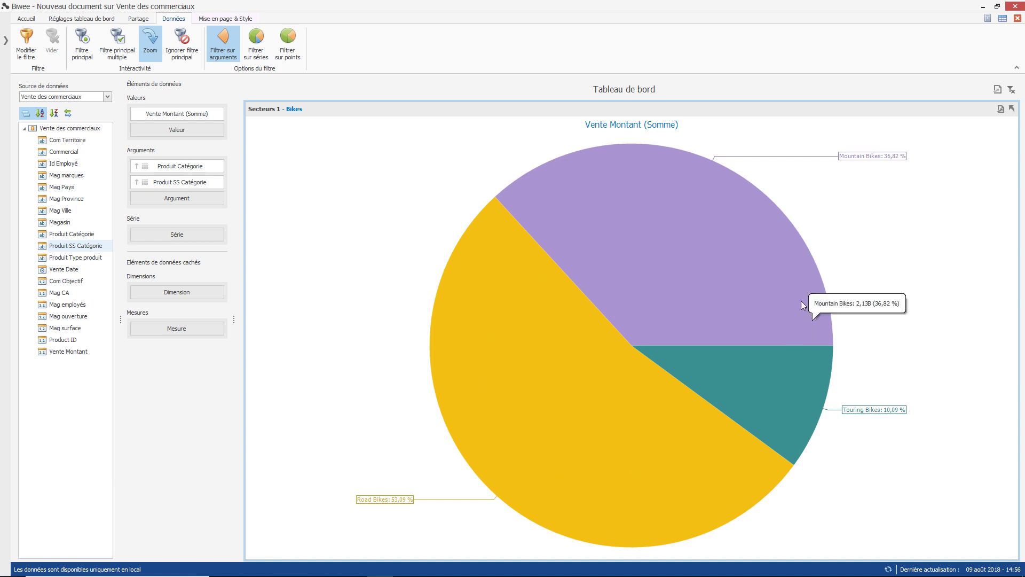
click(1011, 110)
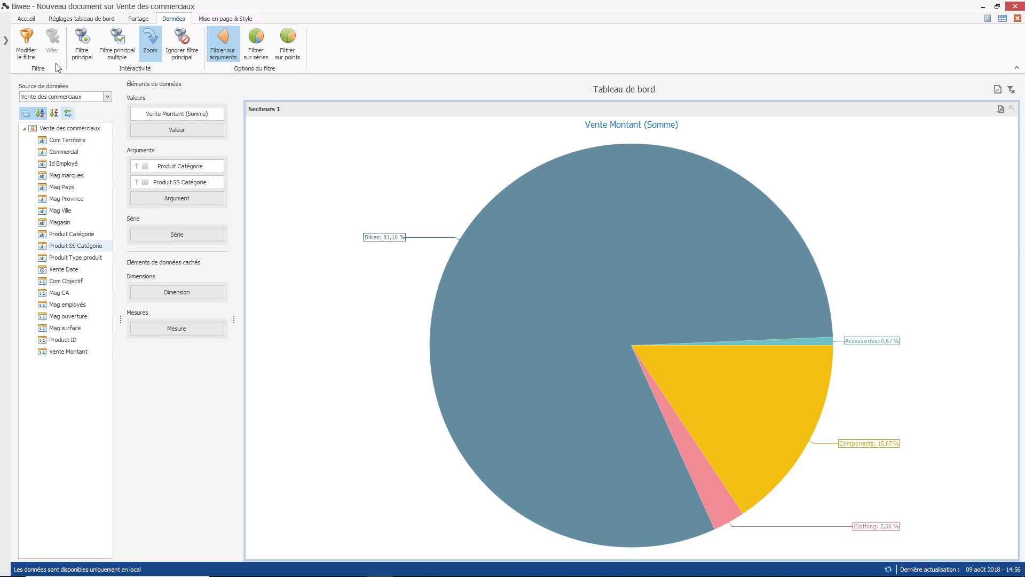
- Insert a chart (Graphique) with the sum of Vente Montant as its value and Vente Date by year as its argument
click(23, 19)
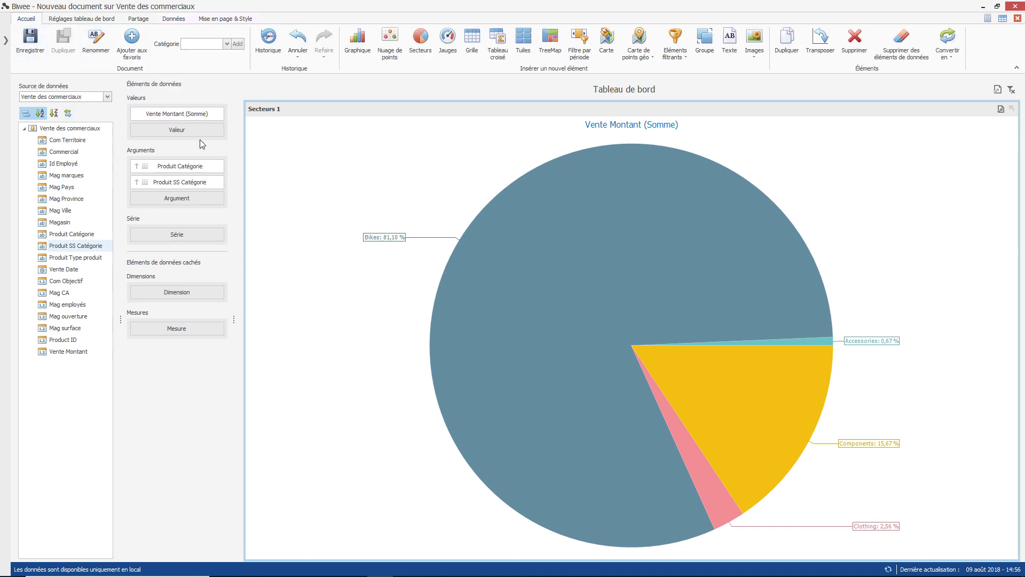
click(357, 43)
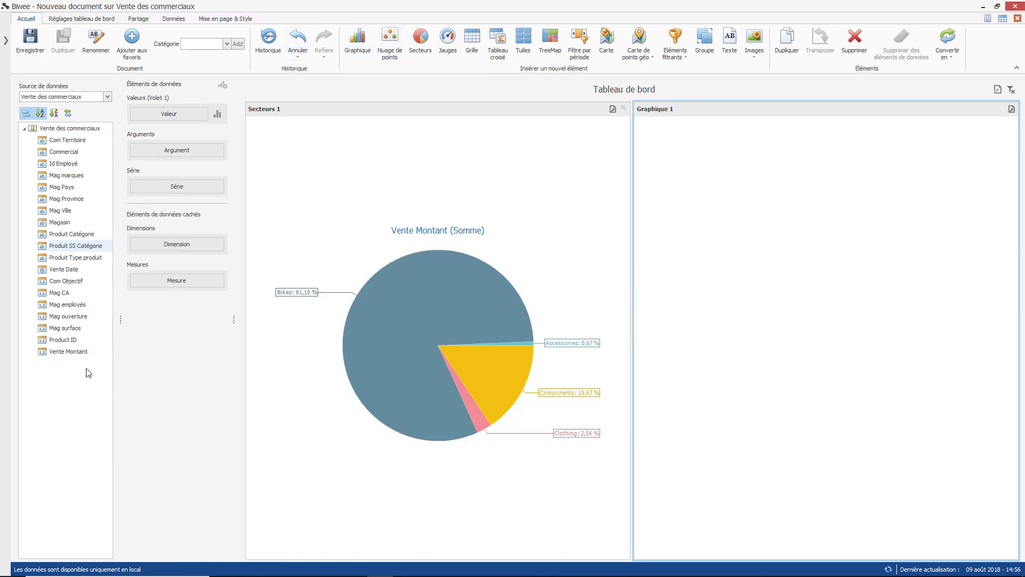
drag(67, 356, 184, 117)
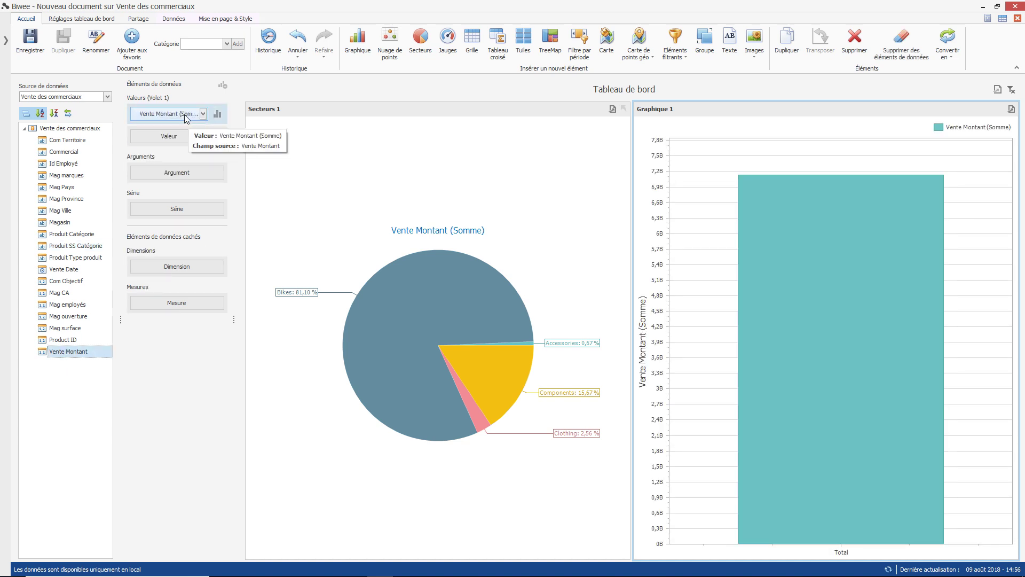
click(203, 114)
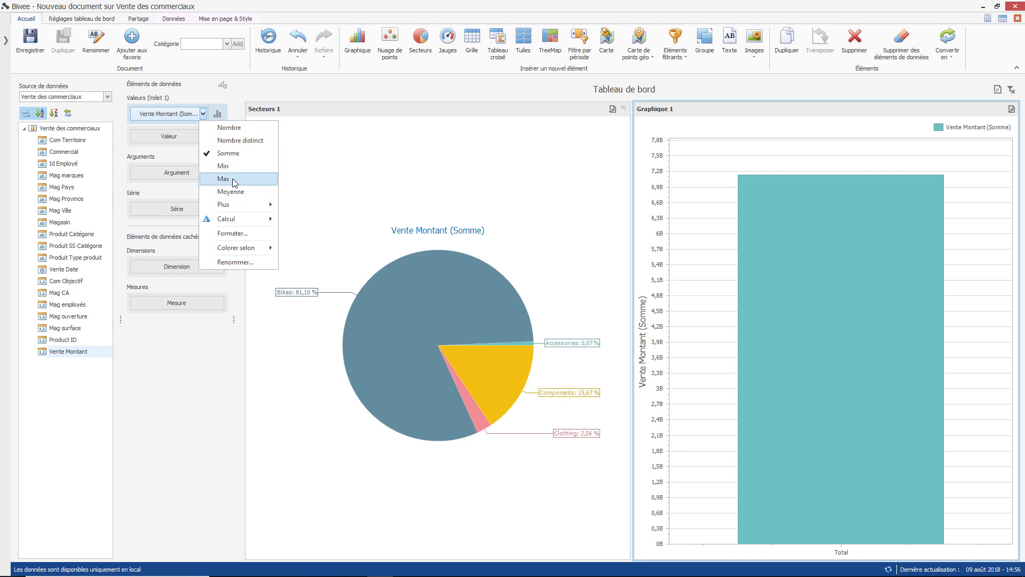
click(185, 387)
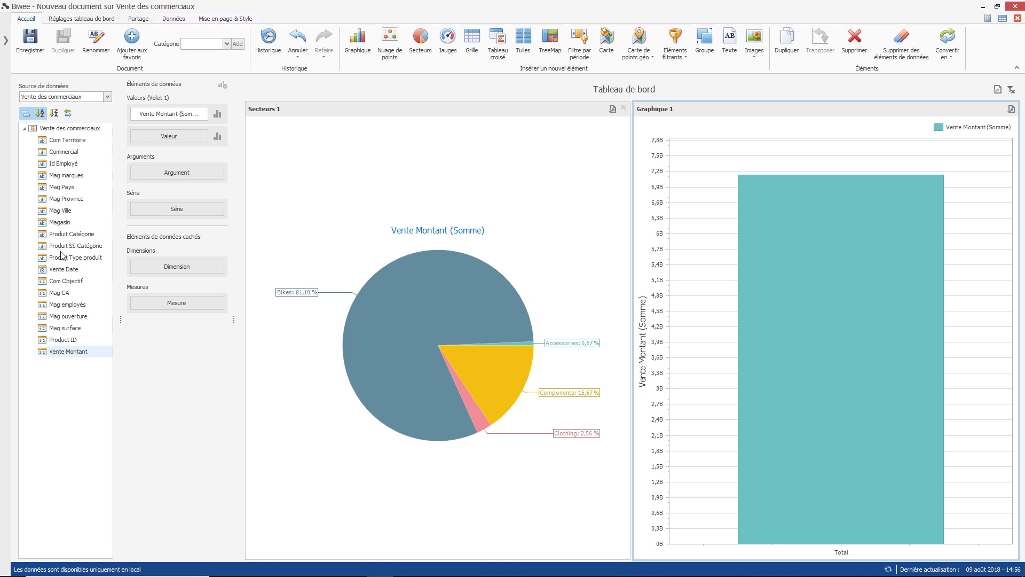
drag(58, 271, 168, 177)
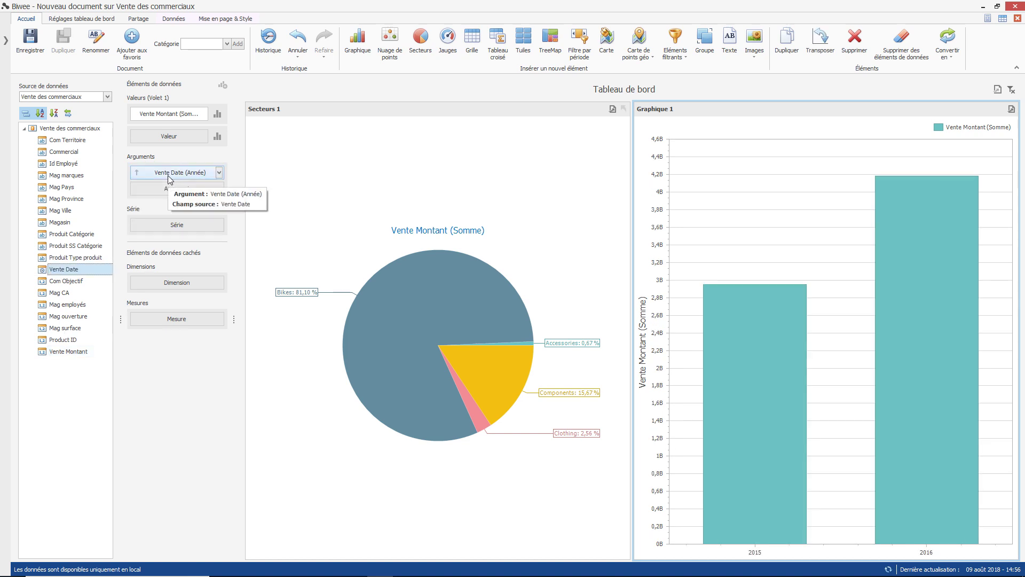
mouse_move(940, 388)
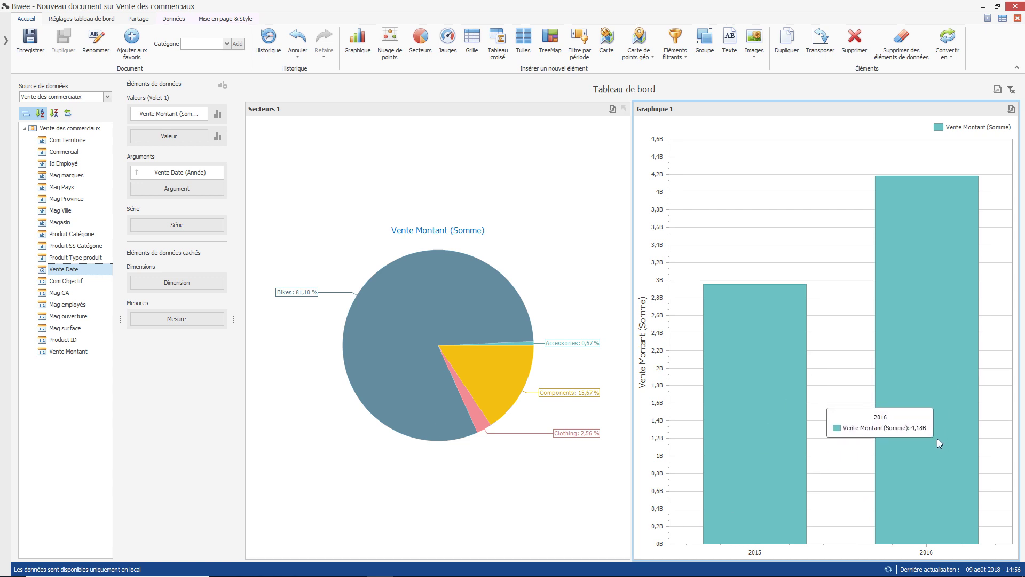
mouse_move(718, 512)
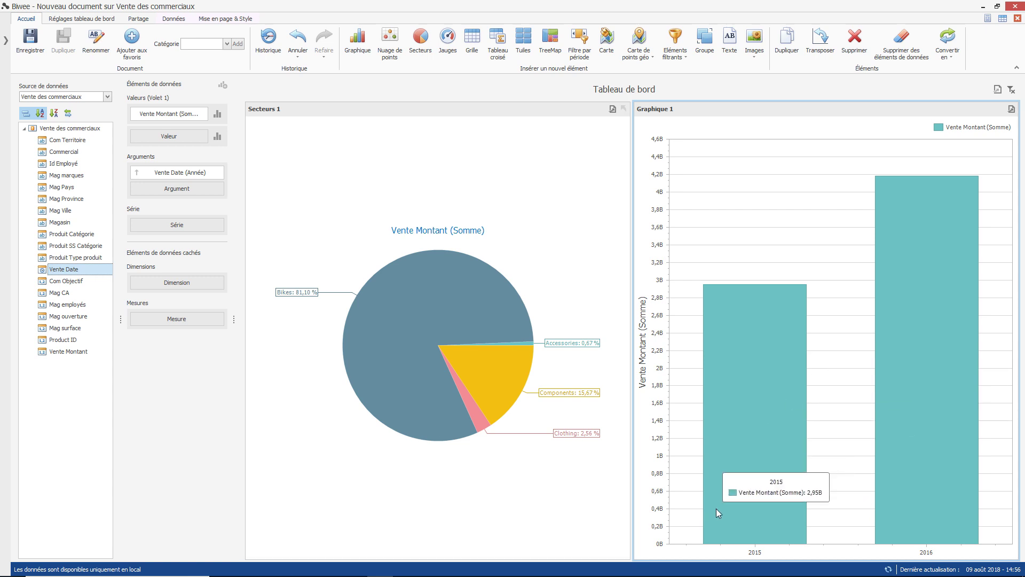
- Try grouping the chart's Vente Date argument by Mois-année, and settle on Mois
click(221, 172)
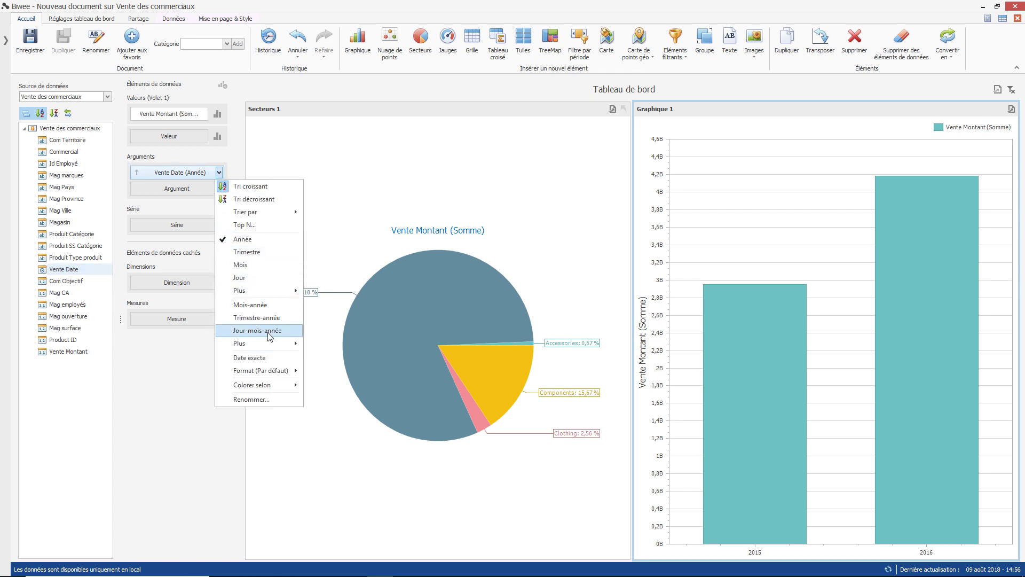
click(250, 305)
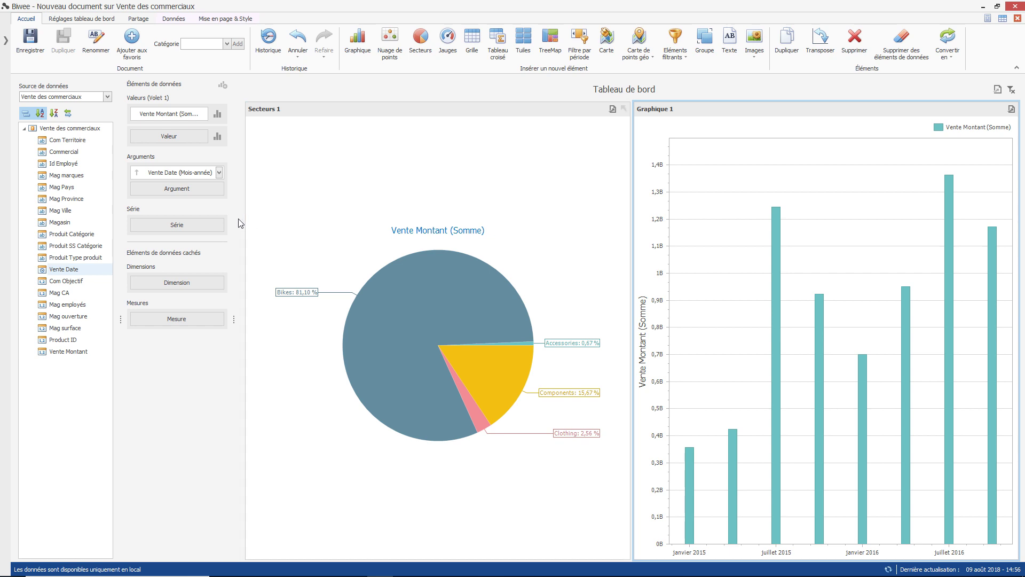
click(219, 174)
click(247, 265)
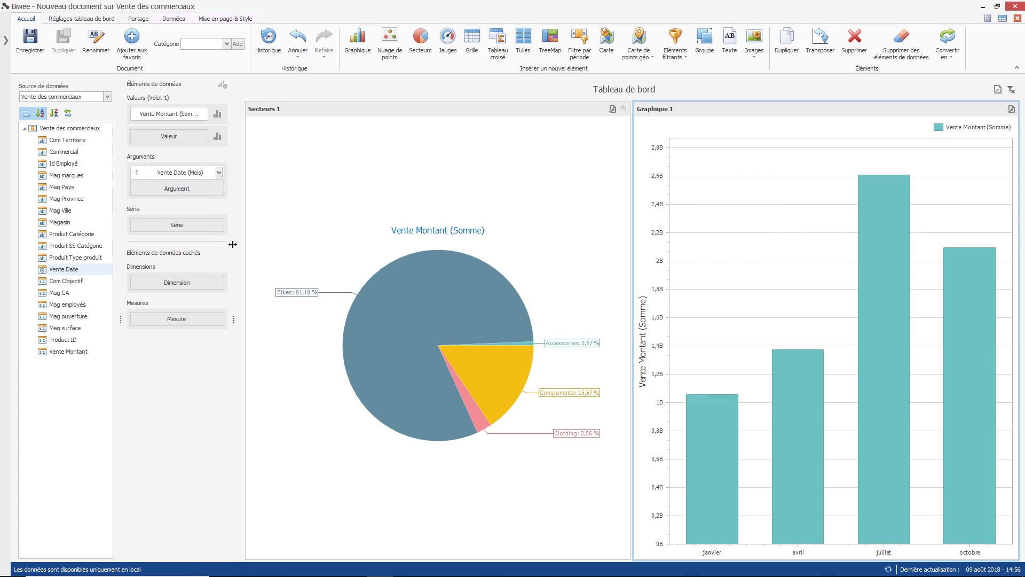
- Add Vente Date (Année) as the chart's series to compare the years month by month
mouse_move(793, 492)
drag(56, 270, 180, 225)
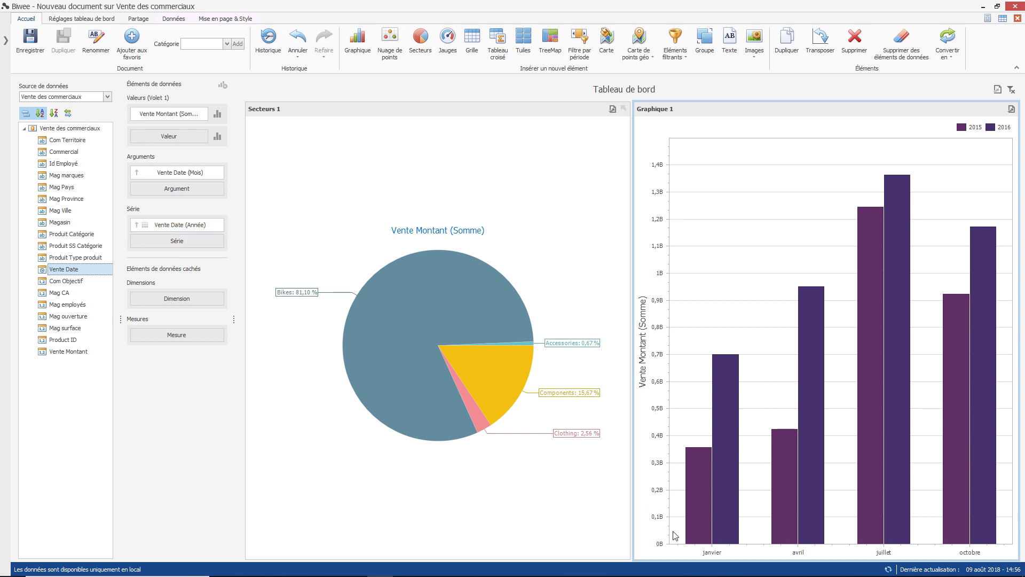
mouse_move(689, 540)
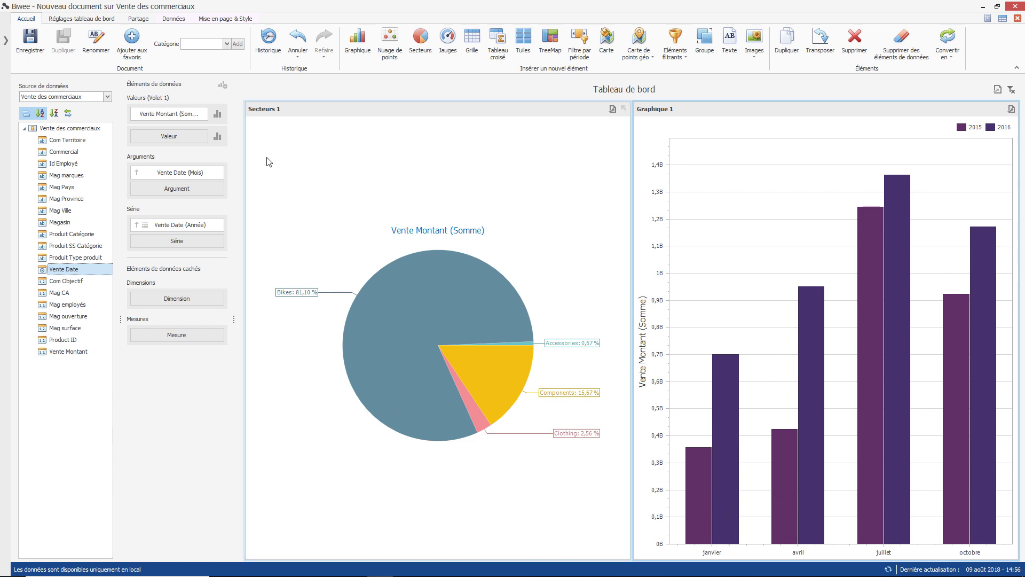
- Change the chart's Vente Montant series from bars to lines and display its marker points (Afficher les points de marquage)
click(219, 116)
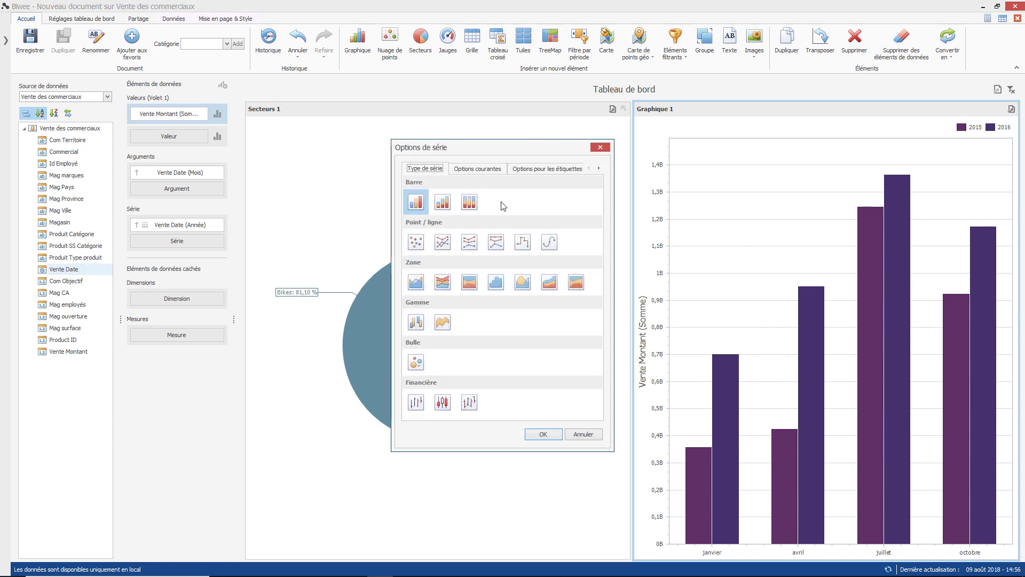
click(447, 242)
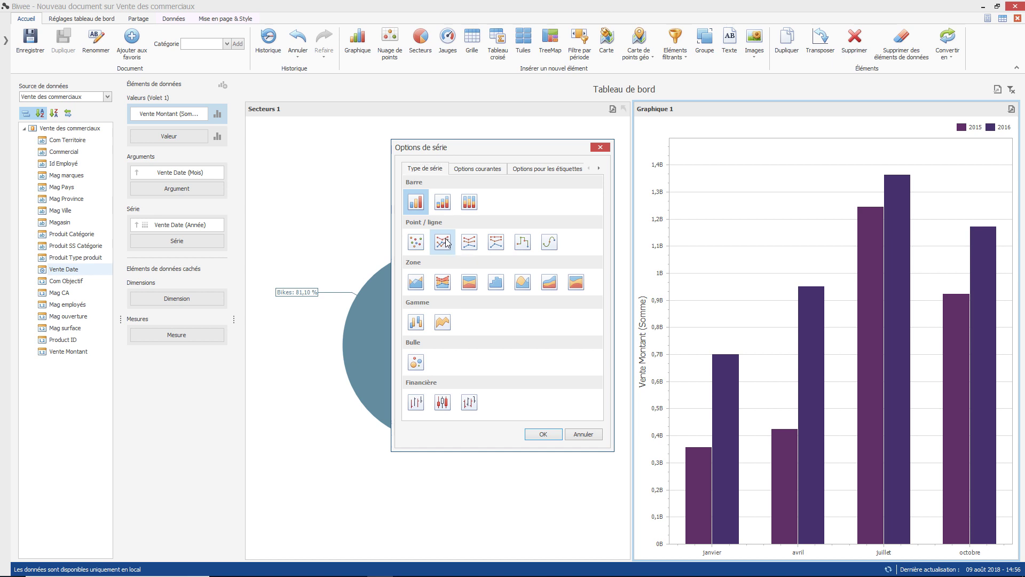
click(482, 170)
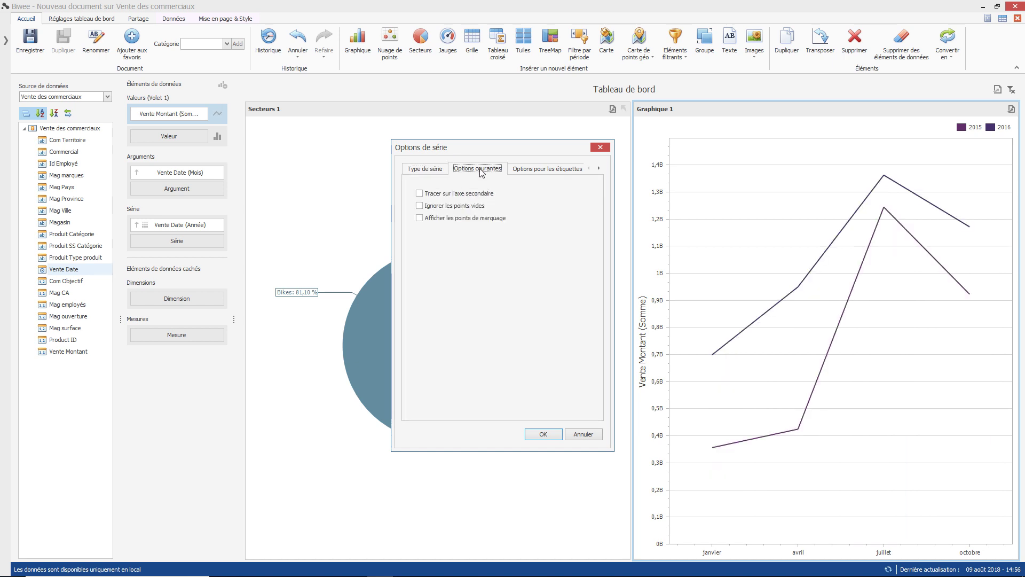
click(419, 218)
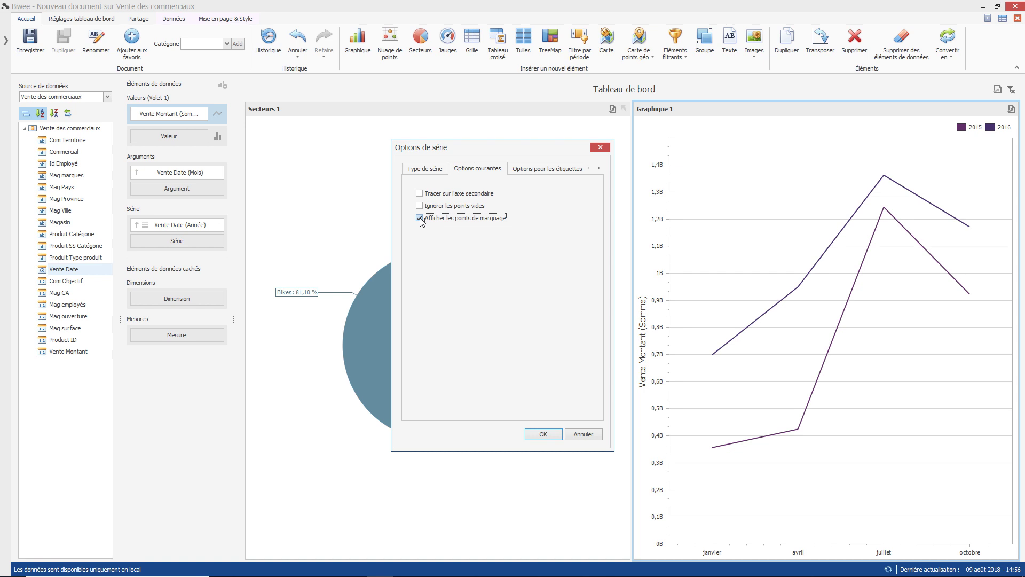
- Set the content of the line series' point labels to Valeur and apply the series options
click(550, 170)
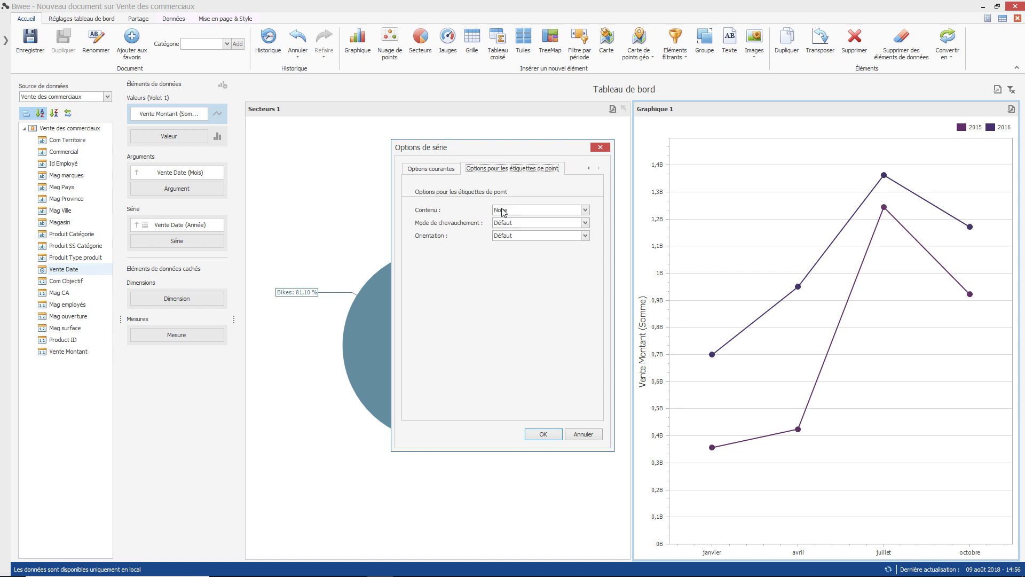
click(503, 210)
click(499, 248)
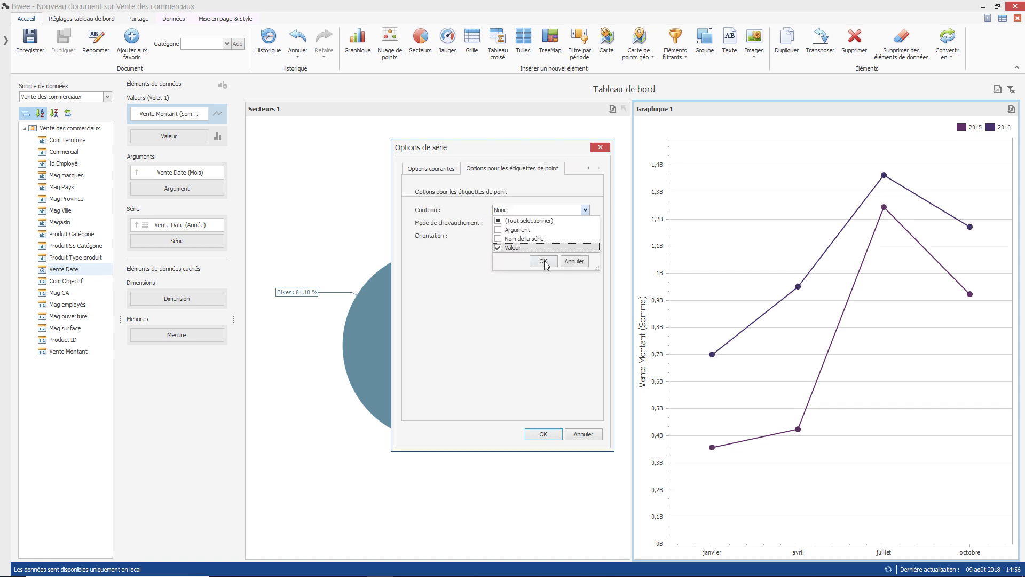
click(543, 262)
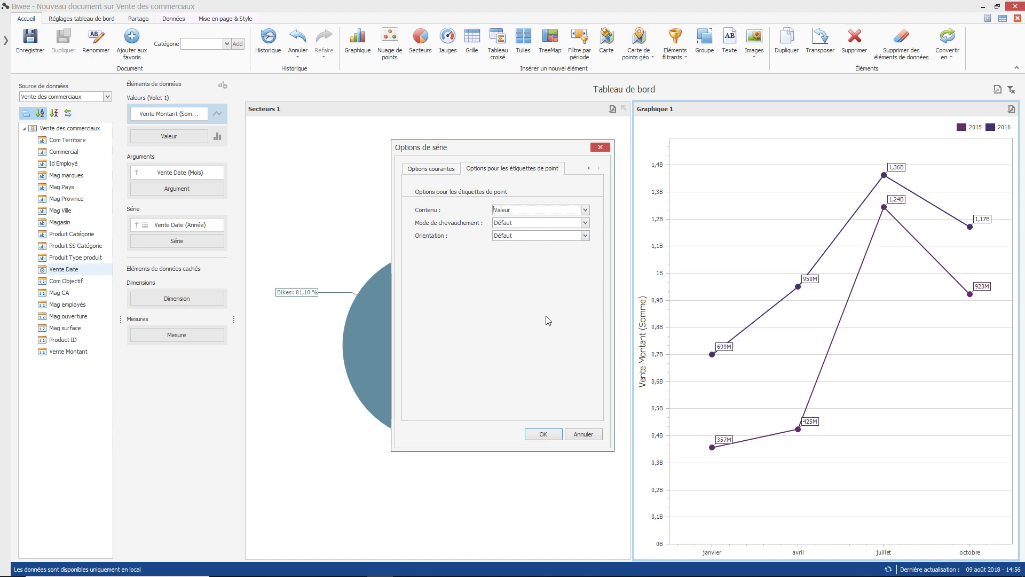
click(556, 434)
mouse_move(556, 437)
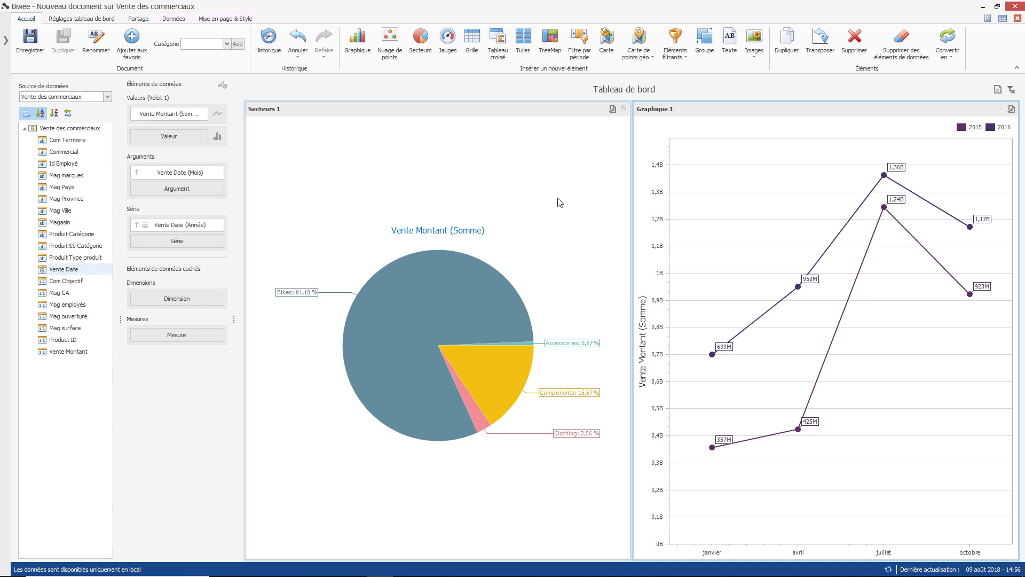
- Insert a map (Carte) into the dashboard and look through the available default maps, keeping Pays du monde
click(606, 42)
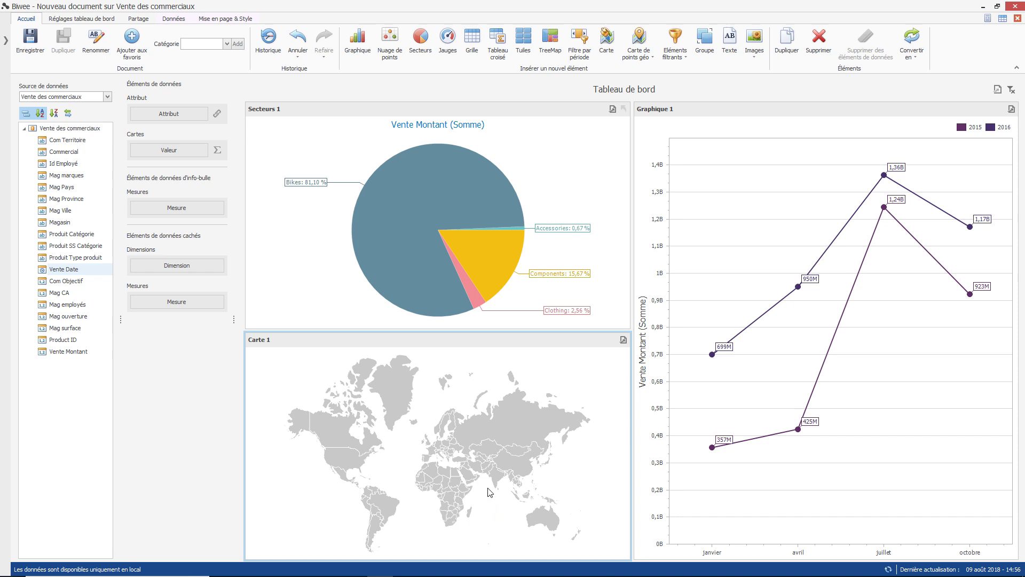
right_click(437, 365)
mouse_move(492, 278)
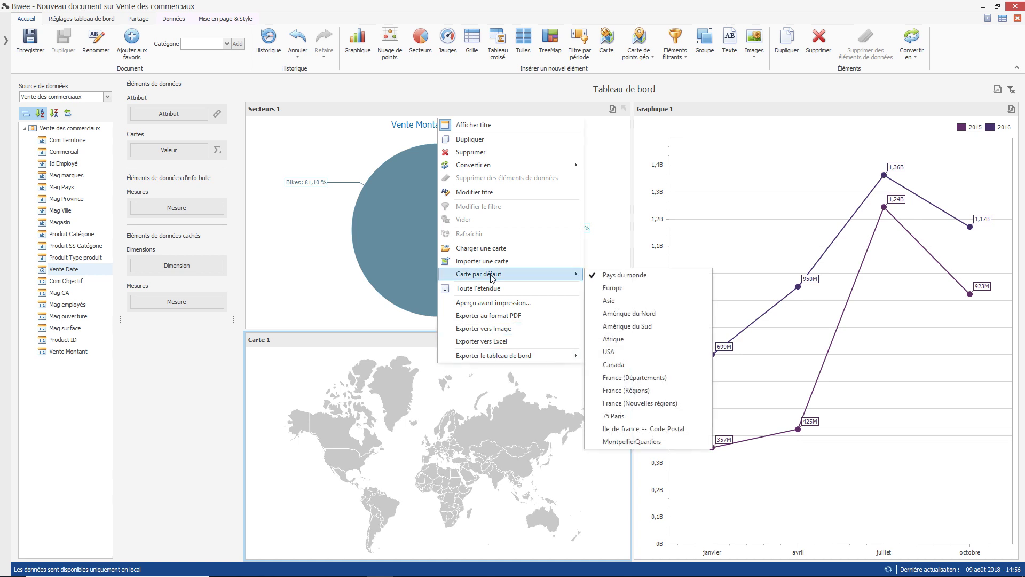
click(367, 347)
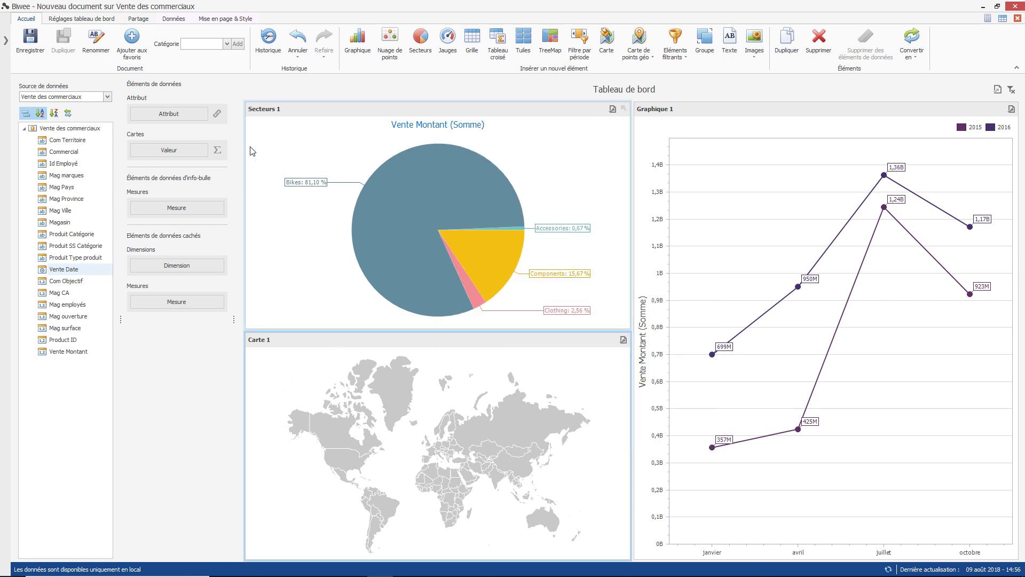
- Examine the shapefile's attribute columns available for linking the map, from NAME to REGION_WB, and leave the map link settings unchanged
click(224, 113)
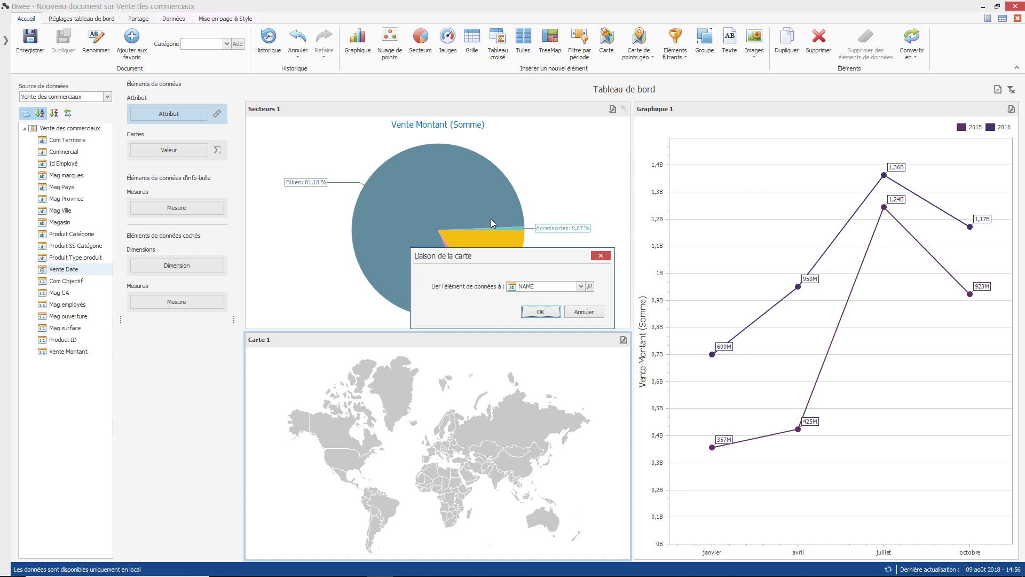
click(590, 288)
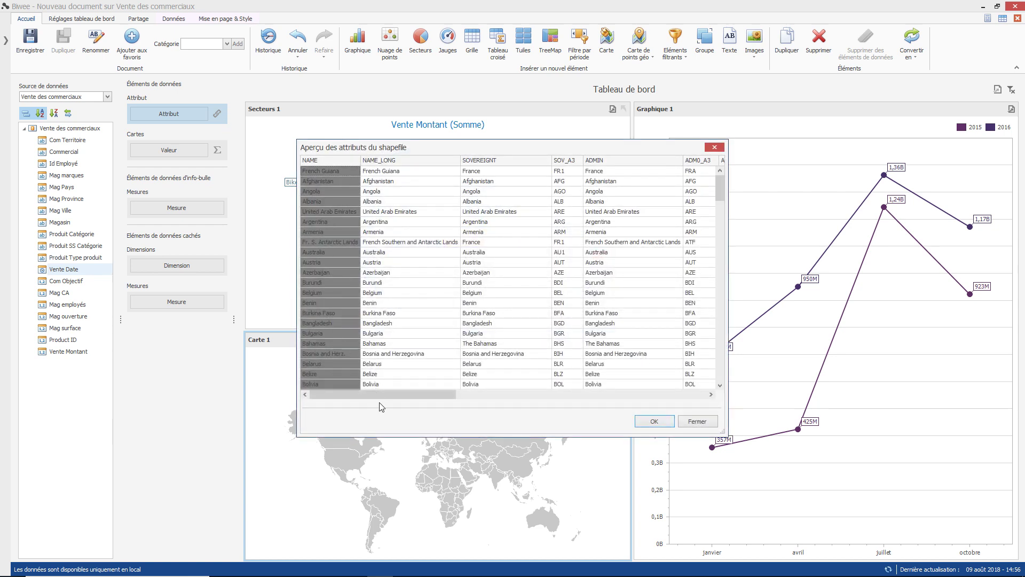
drag(380, 395, 641, 367)
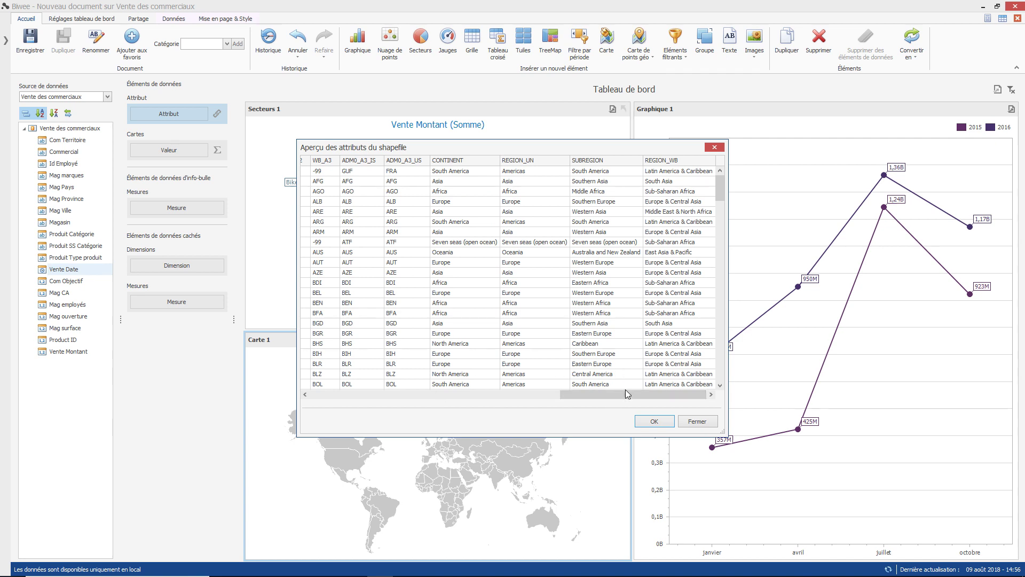
drag(625, 394, 470, 419)
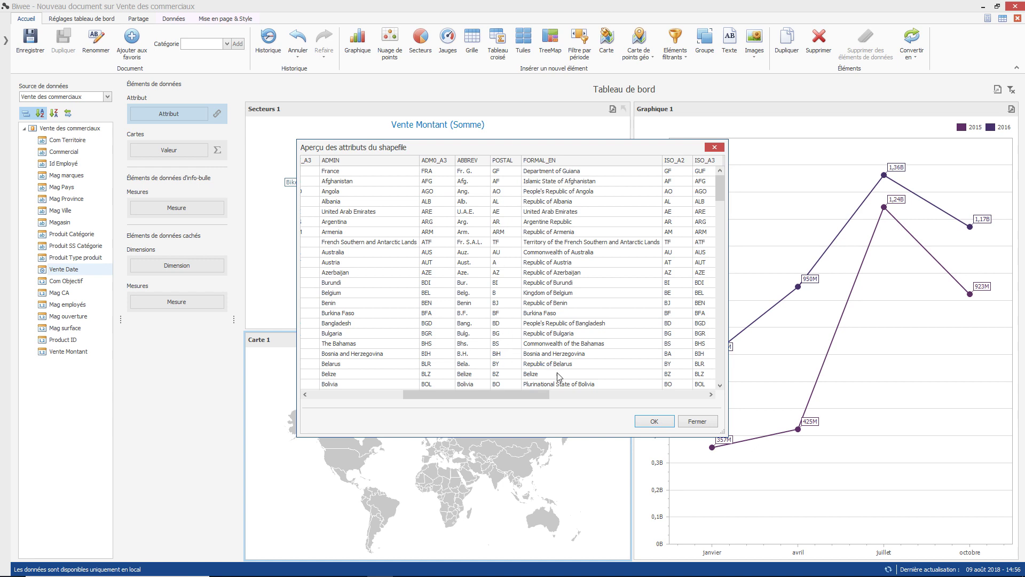
drag(522, 396, 384, 419)
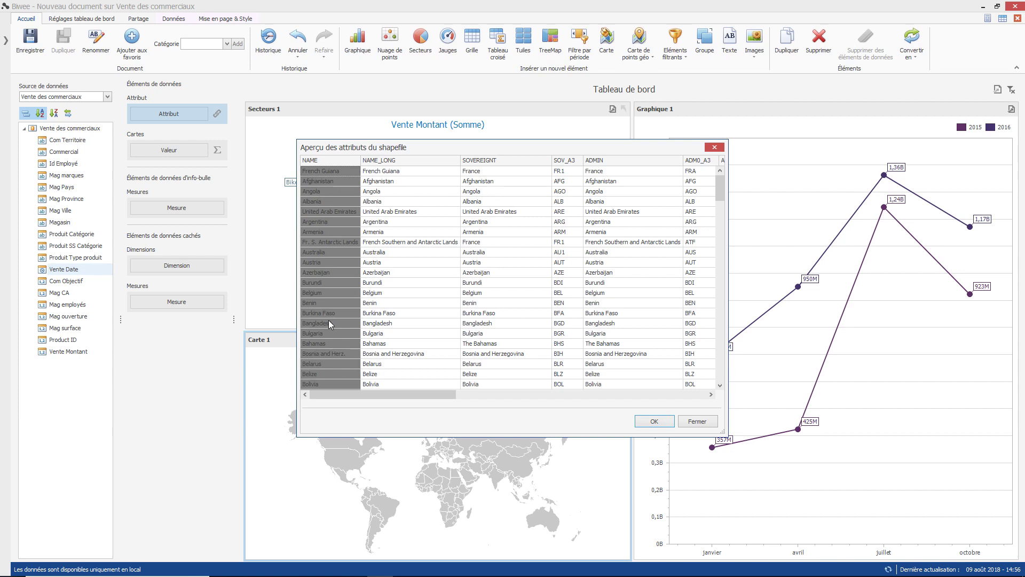
click(659, 426)
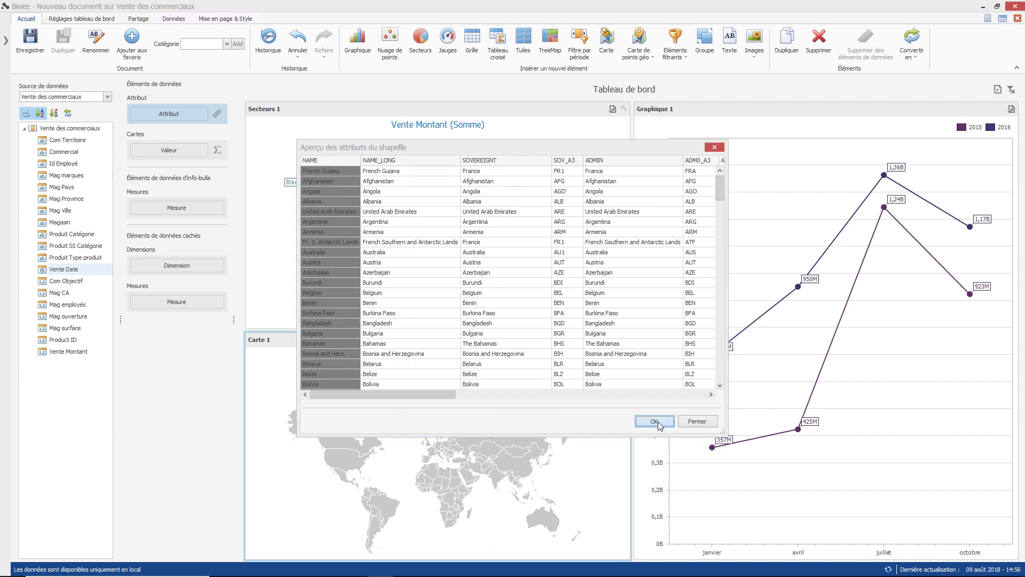
click(594, 313)
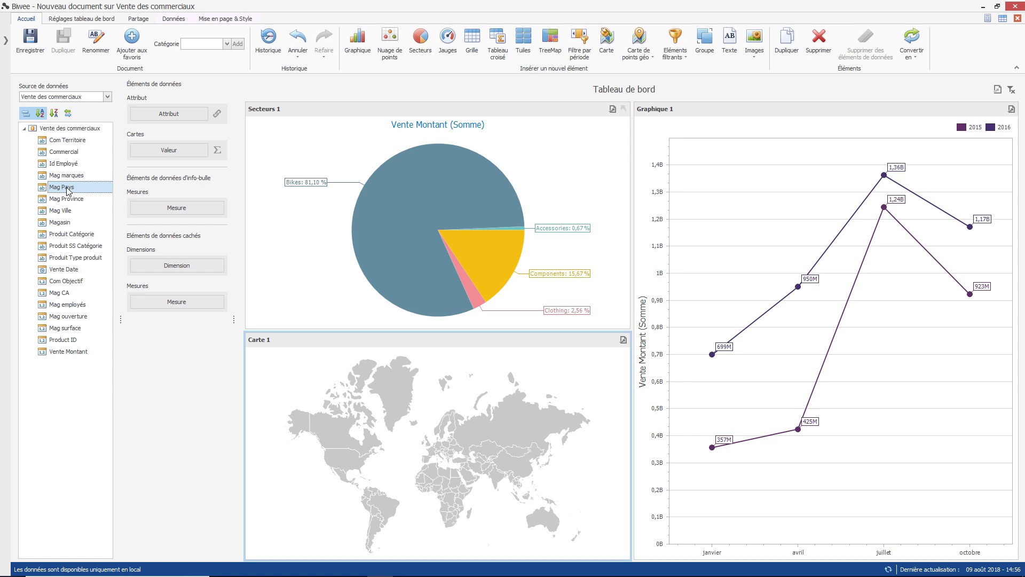
- Show the source data grid and filter the Produit SS Catégorie column to Bike Racks and Bottles and Cages
click(1003, 20)
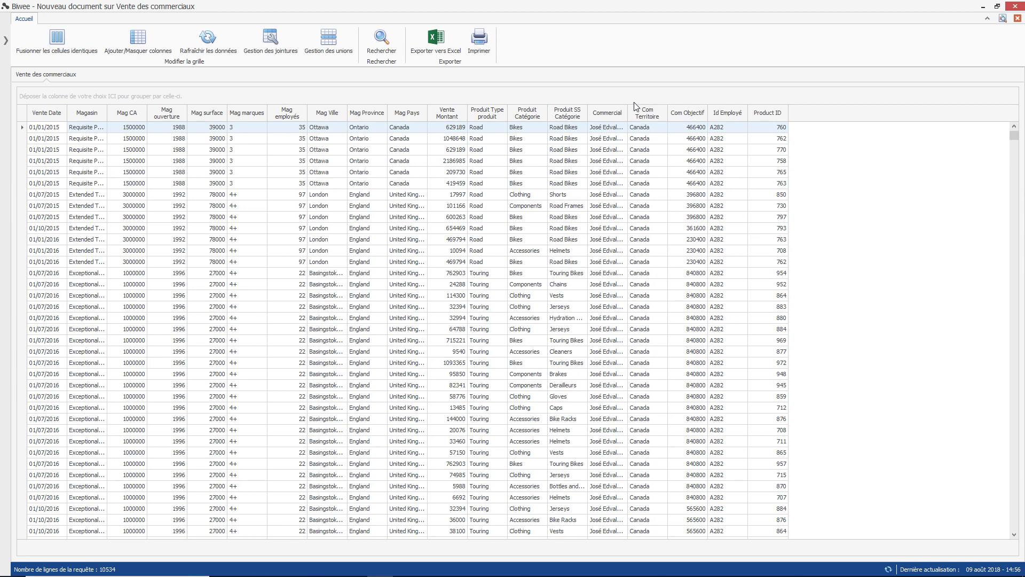
click(584, 109)
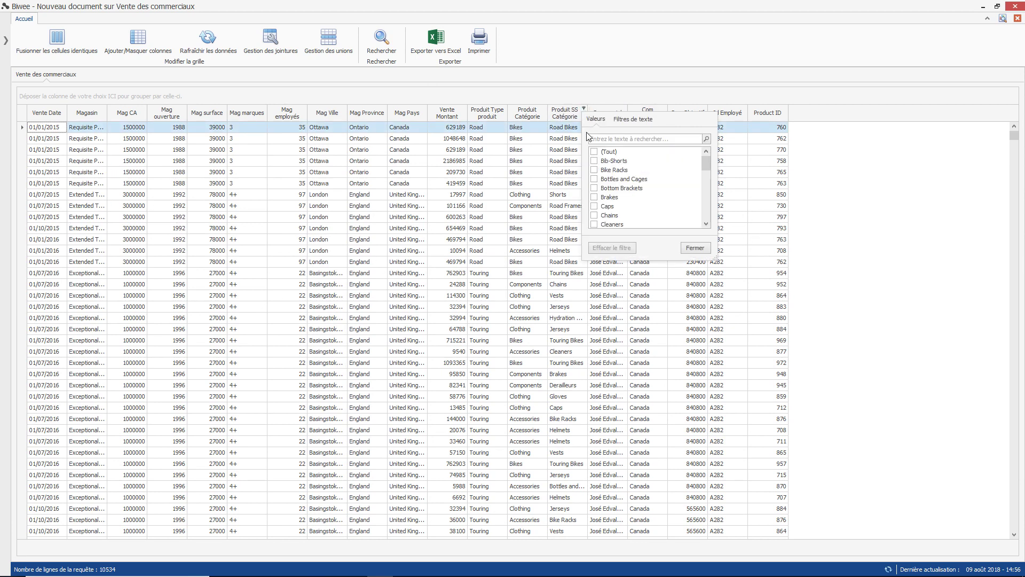
click(594, 170)
click(594, 179)
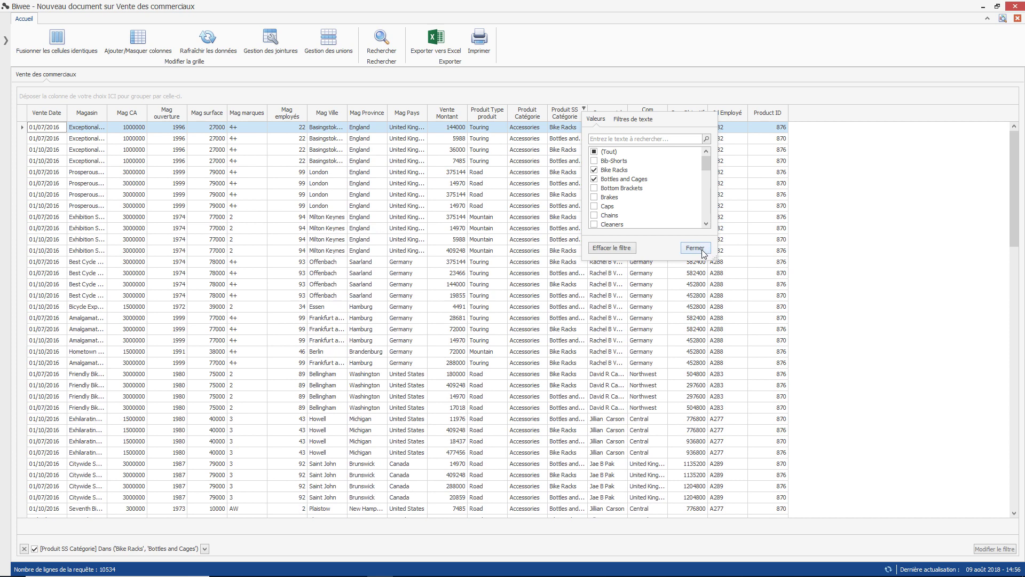
click(695, 247)
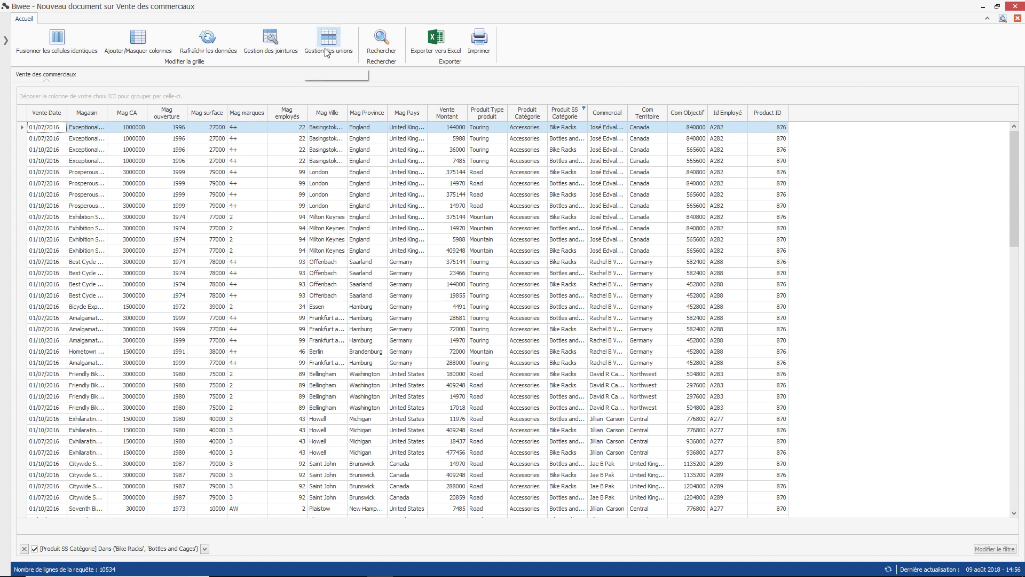
- Examine the country values listed for the Mag Pays column and return to the dashboard
click(423, 109)
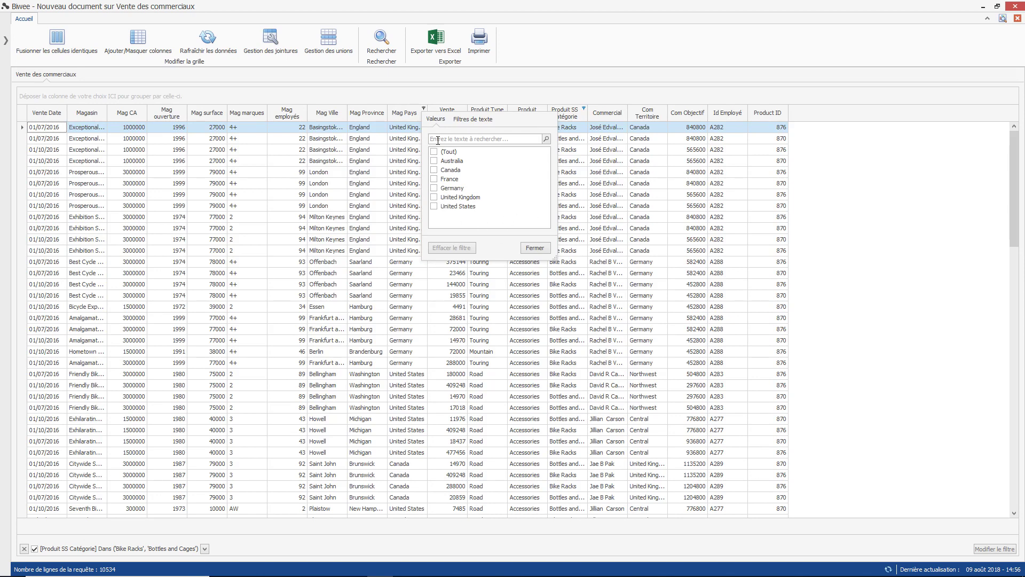
click(535, 249)
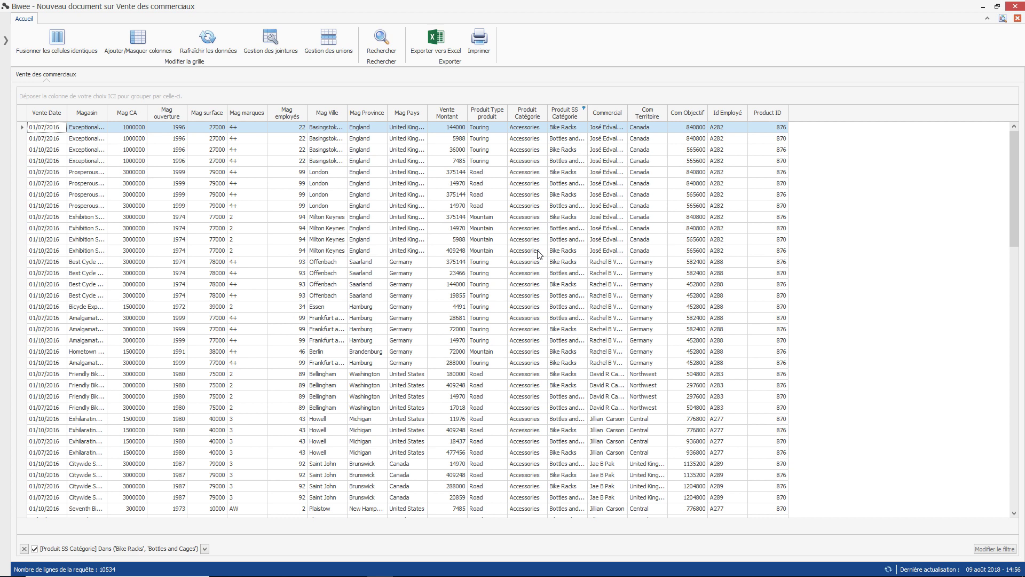
click(1003, 18)
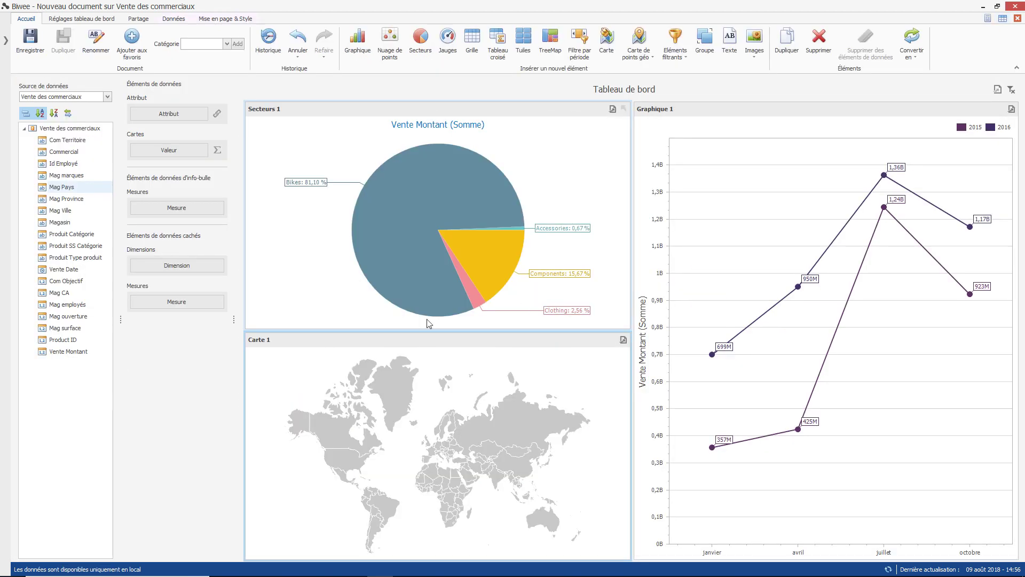
- Set Vente Montant as the map's value and Mag Pays as its attribute, linked to the shapefile's NAME field
drag(58, 355, 175, 152)
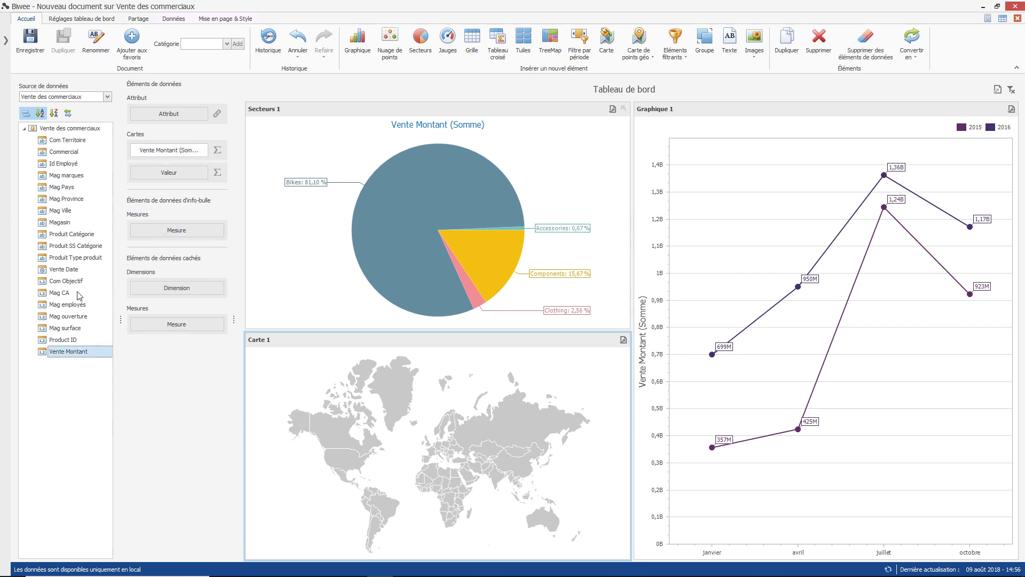
drag(55, 191, 161, 117)
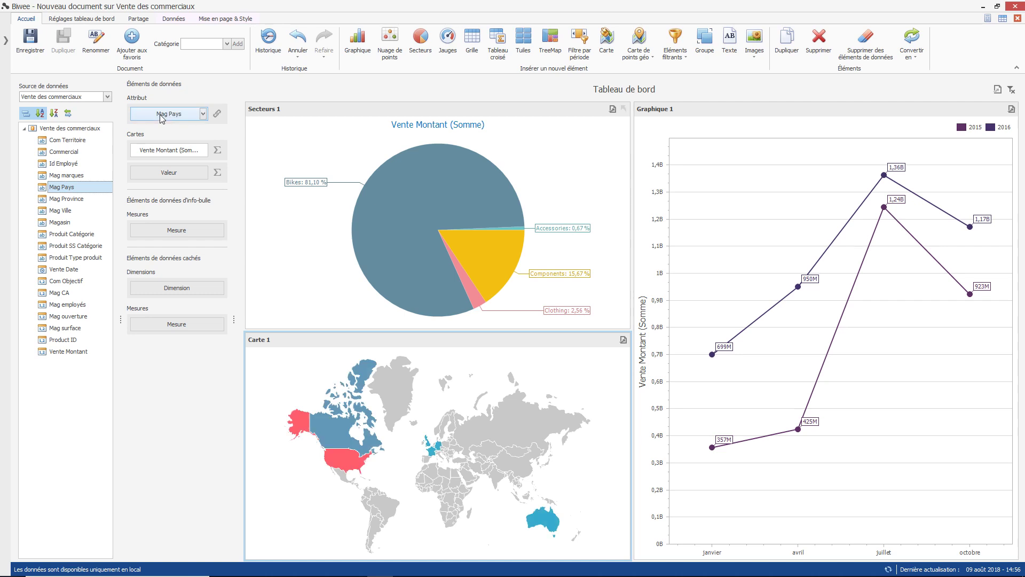
click(217, 114)
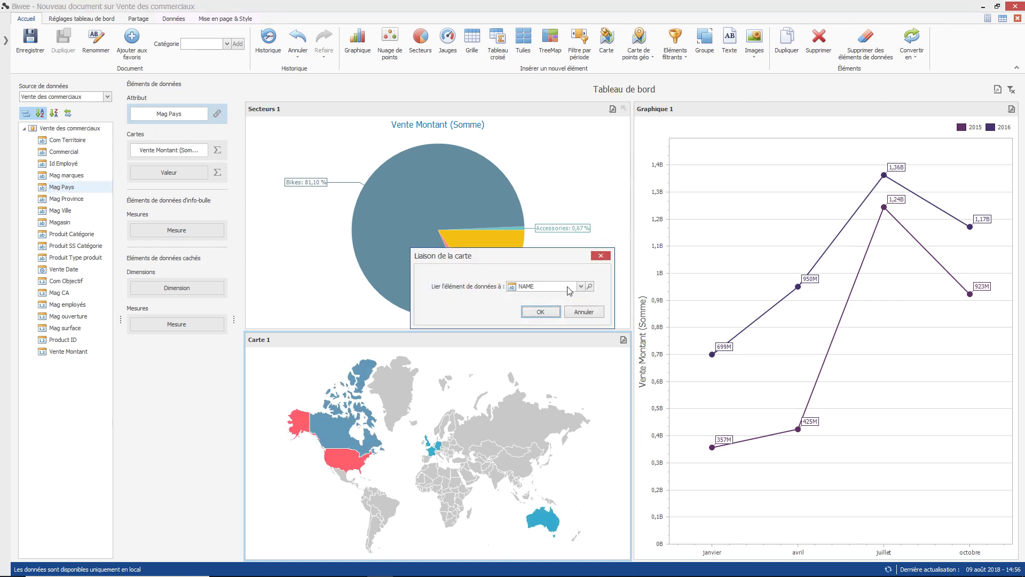
click(569, 291)
scroll(555, 341, down, 3)
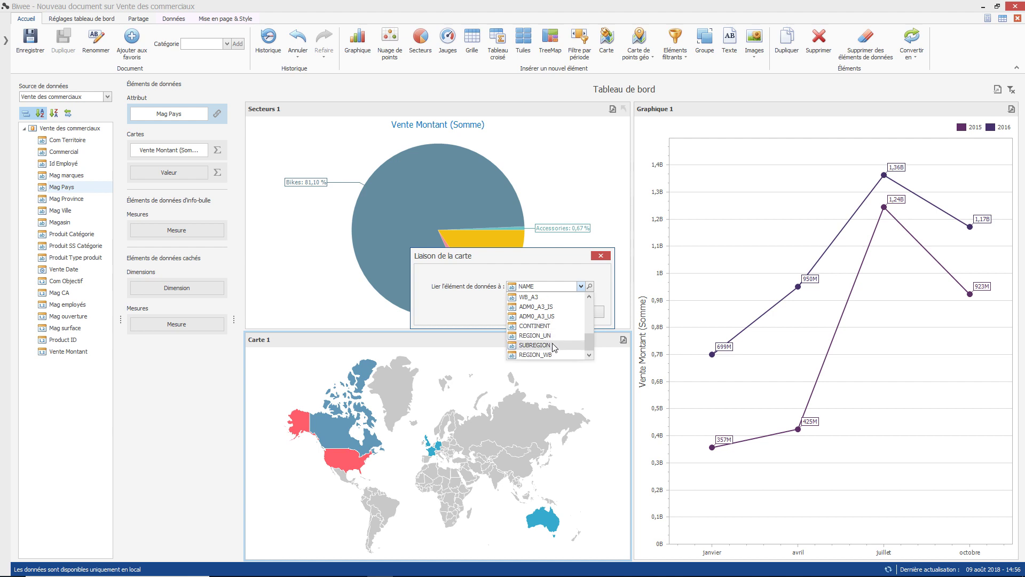
scroll(555, 346, up, 4)
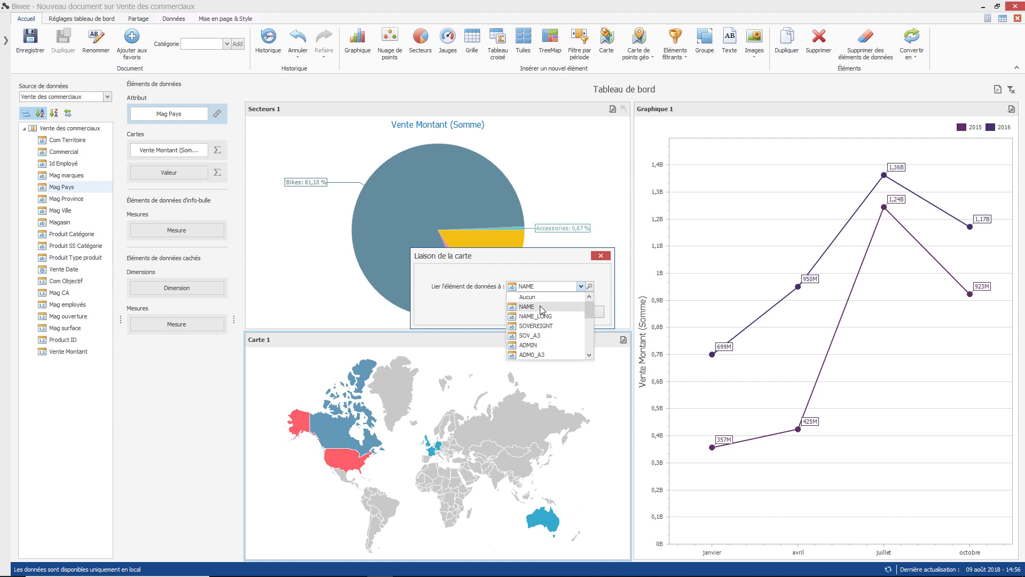
click(541, 307)
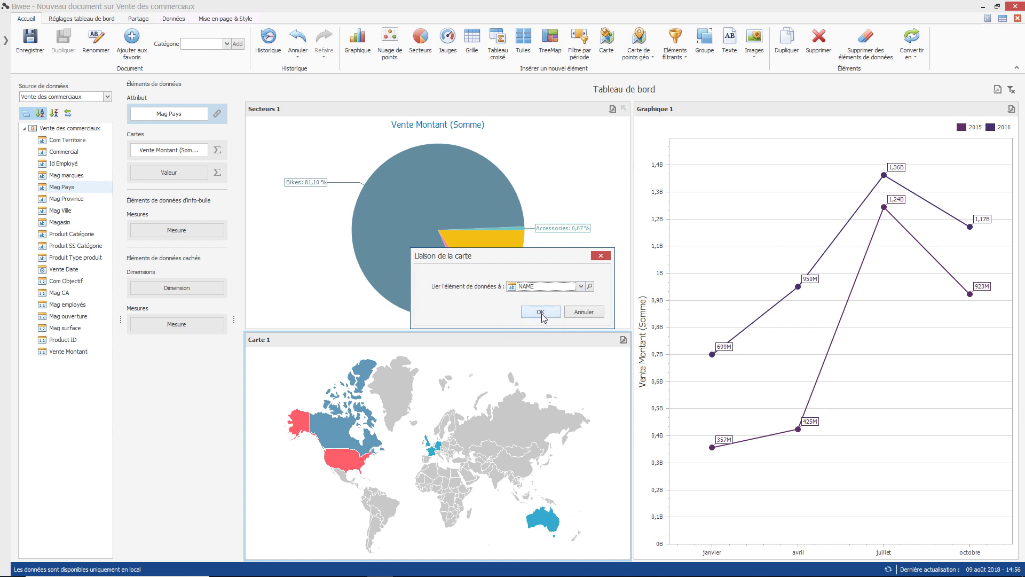
click(540, 312)
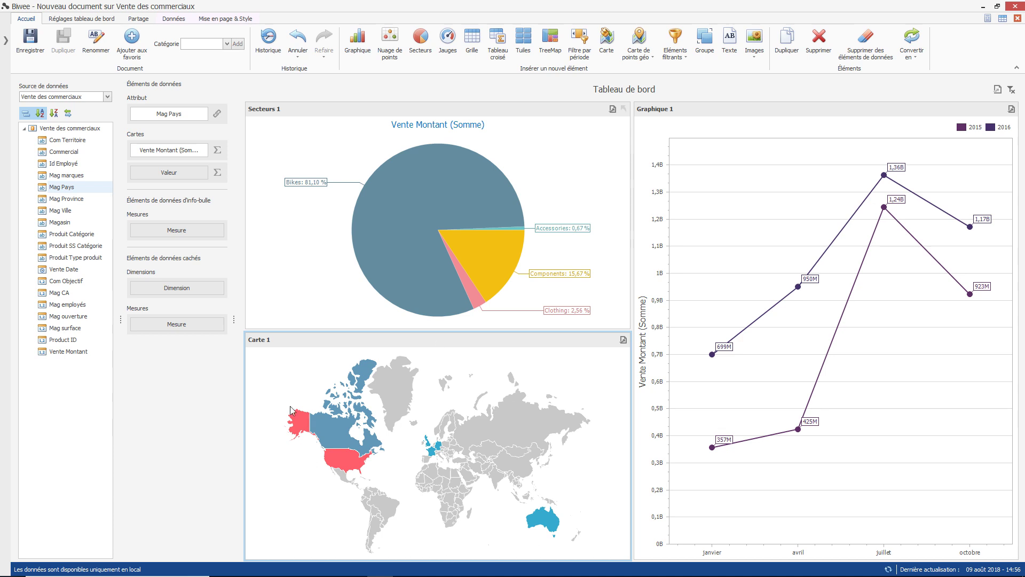
- Give the map's Vente Montant value a custom colour palette (Personnalisé) running from light lavender 192; 192; 255 to dark blue
click(217, 151)
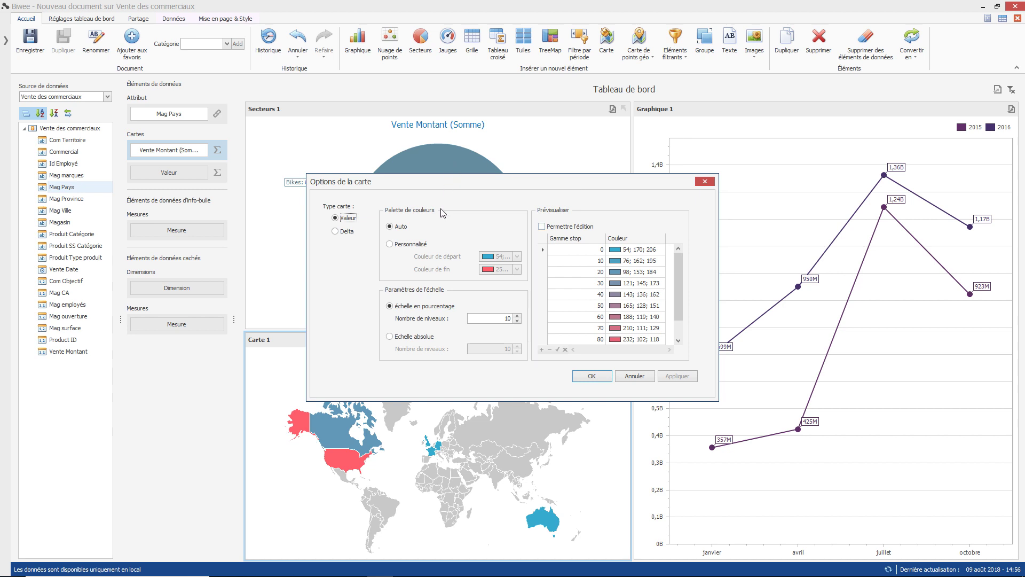
click(390, 244)
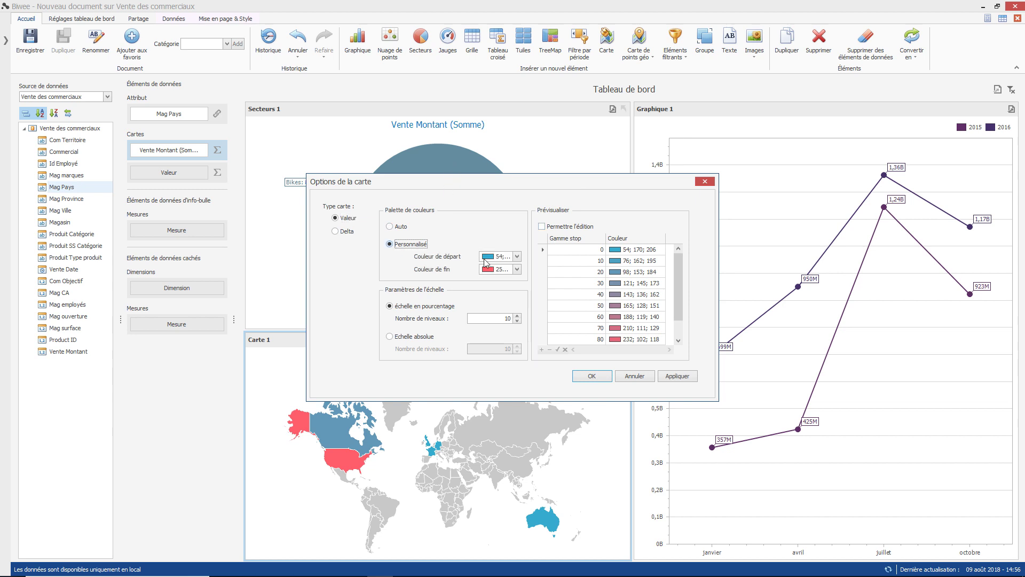
click(488, 257)
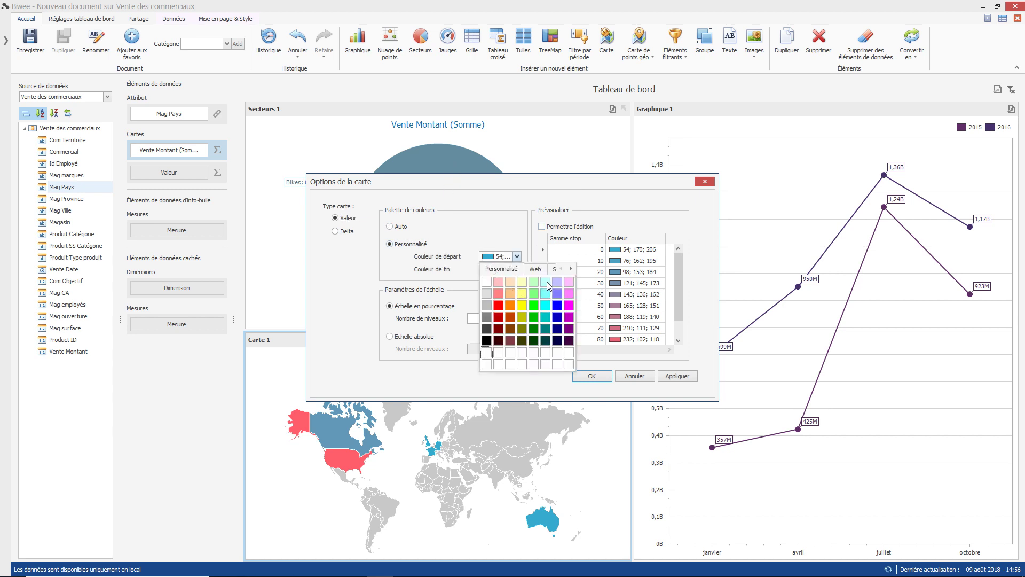
click(557, 281)
click(500, 270)
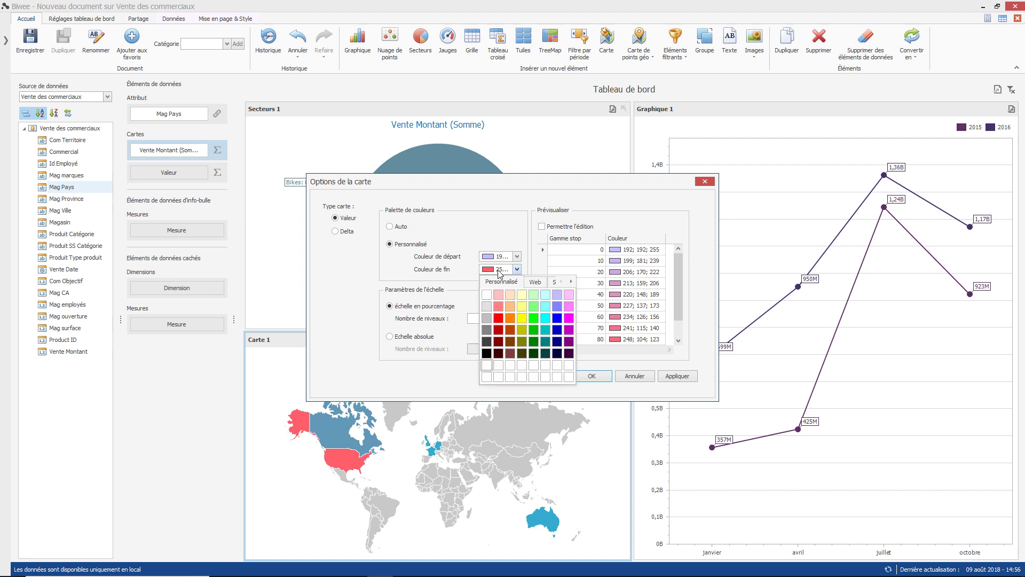
click(557, 330)
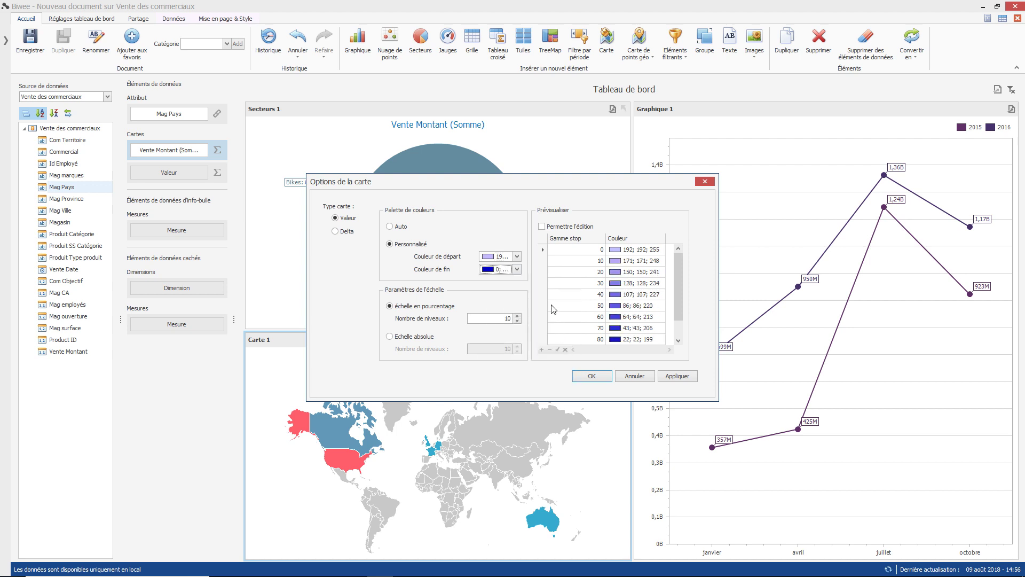
- Set the map's percentage colour scale to 5 levels, apply the options and display the map's legend
double_click(498, 320)
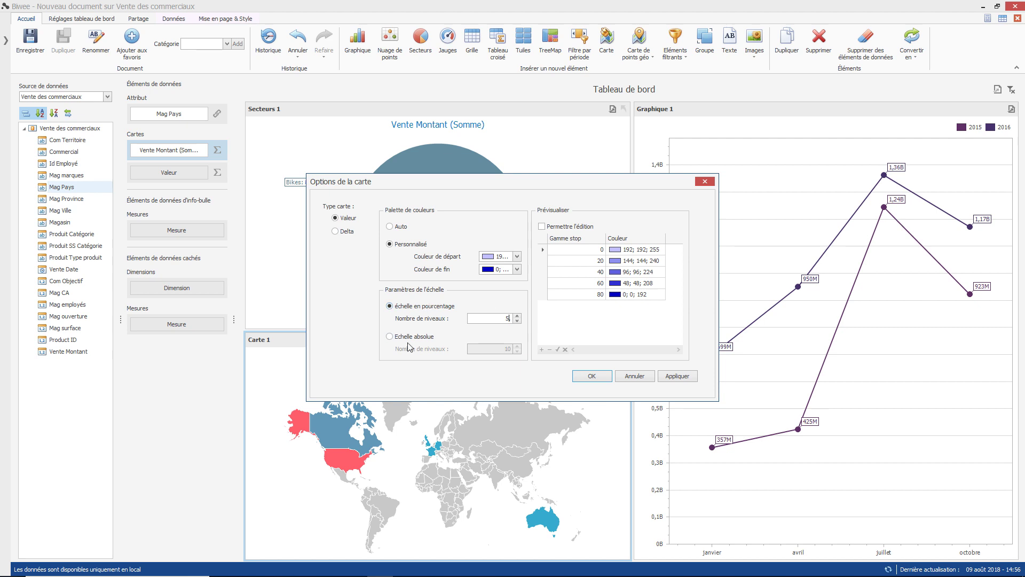
click(599, 378)
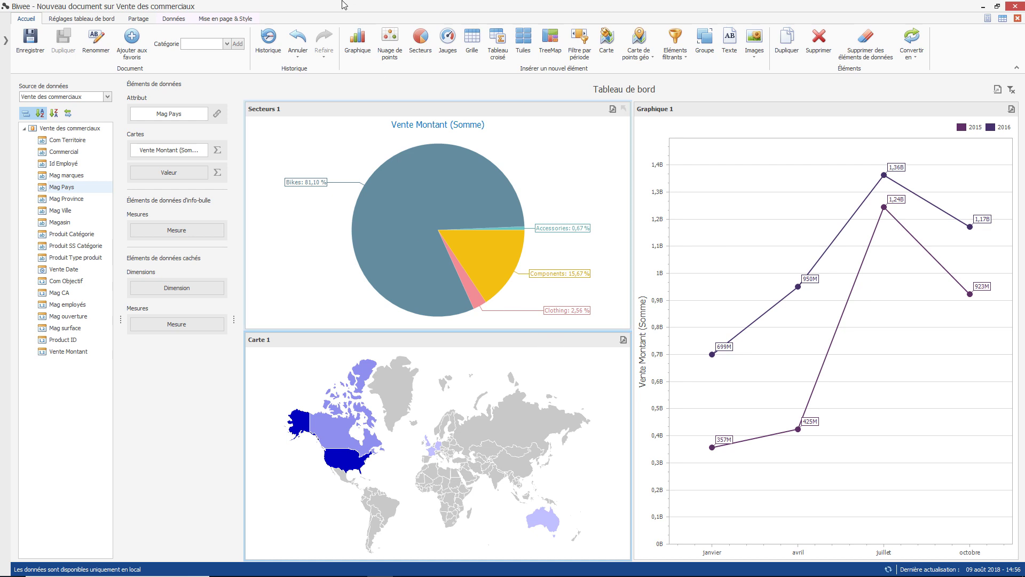
click(232, 21)
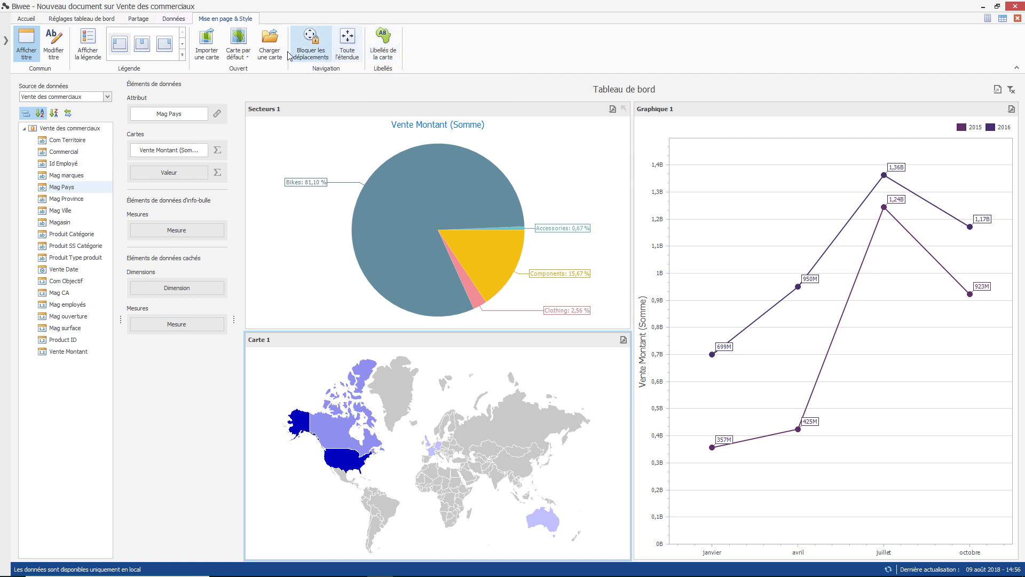
click(94, 51)
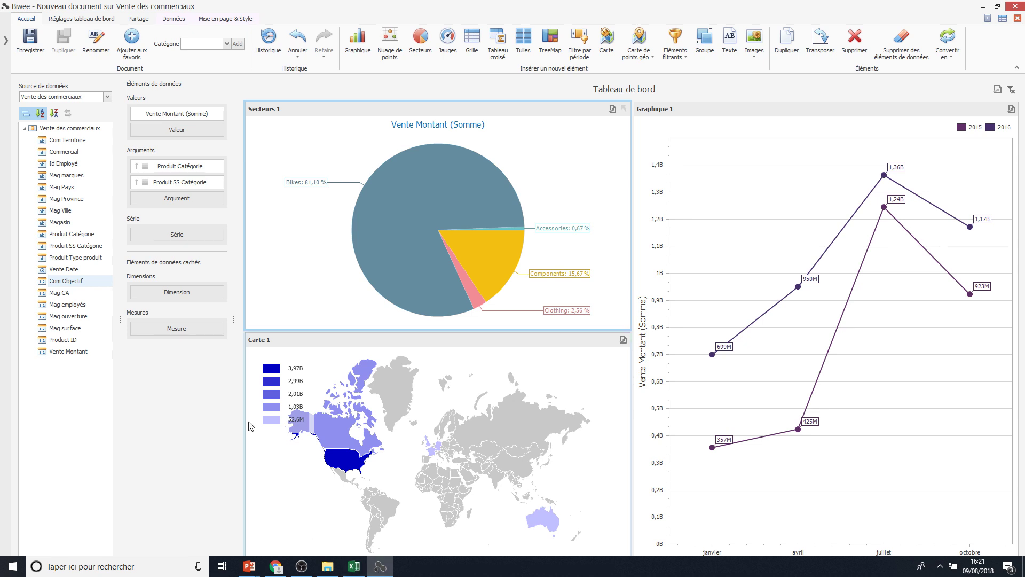
- Insert a tiles element (Tuiles) comparing Vente Montant as the actual value (Réelles) with Com Objectif as the target (Cible)
click(523, 46)
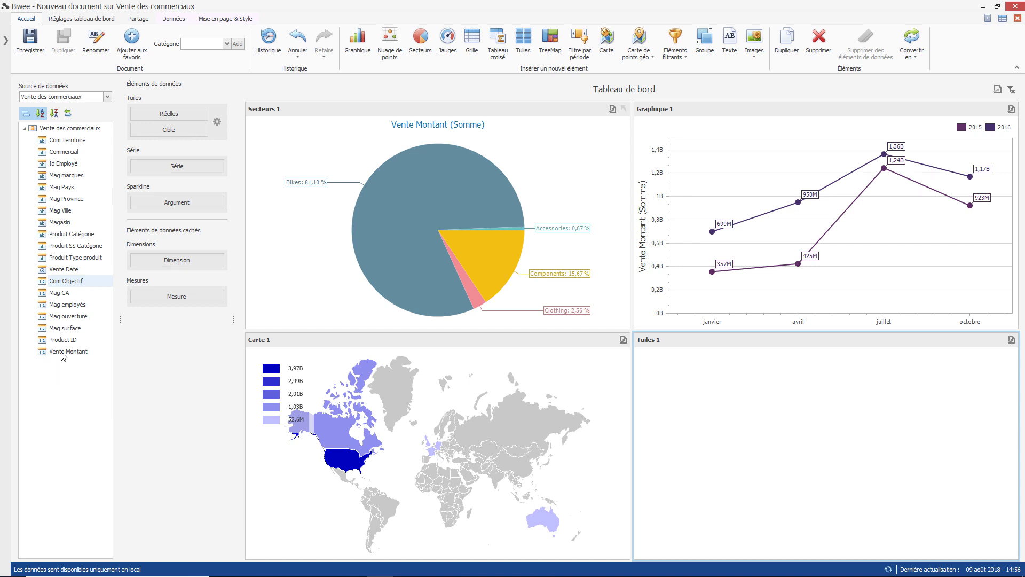
drag(63, 355, 182, 114)
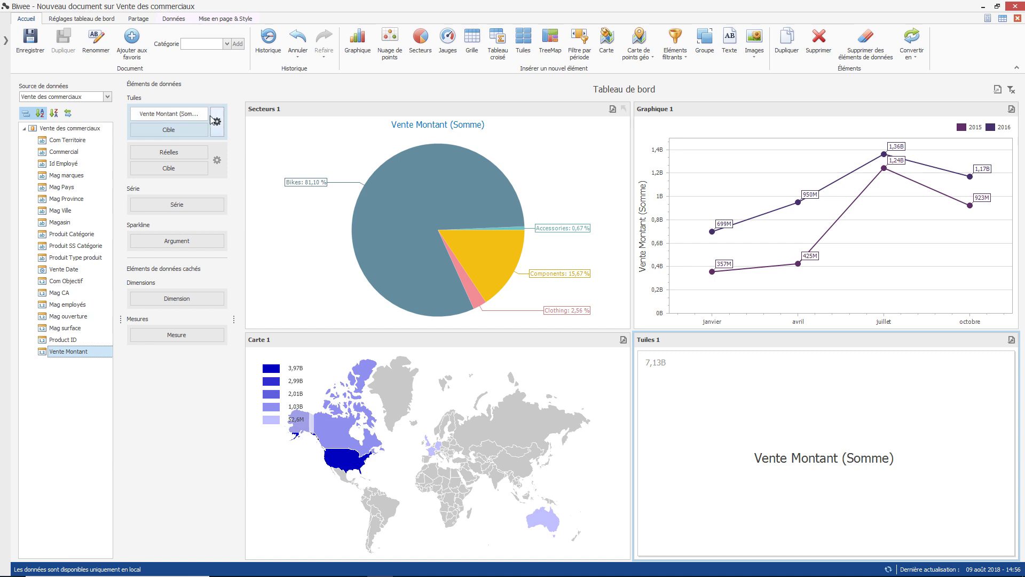
click(203, 113)
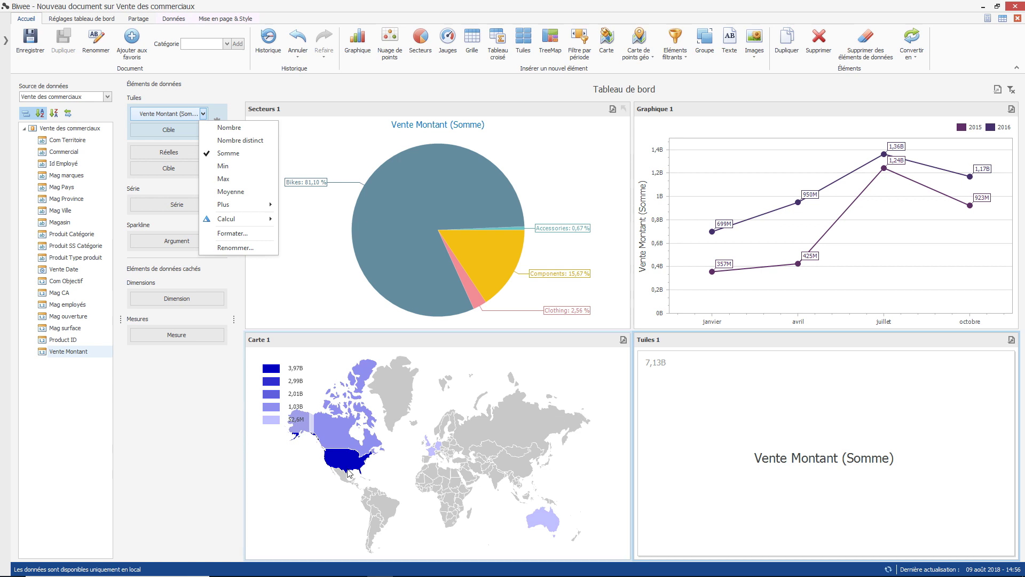
click(56, 443)
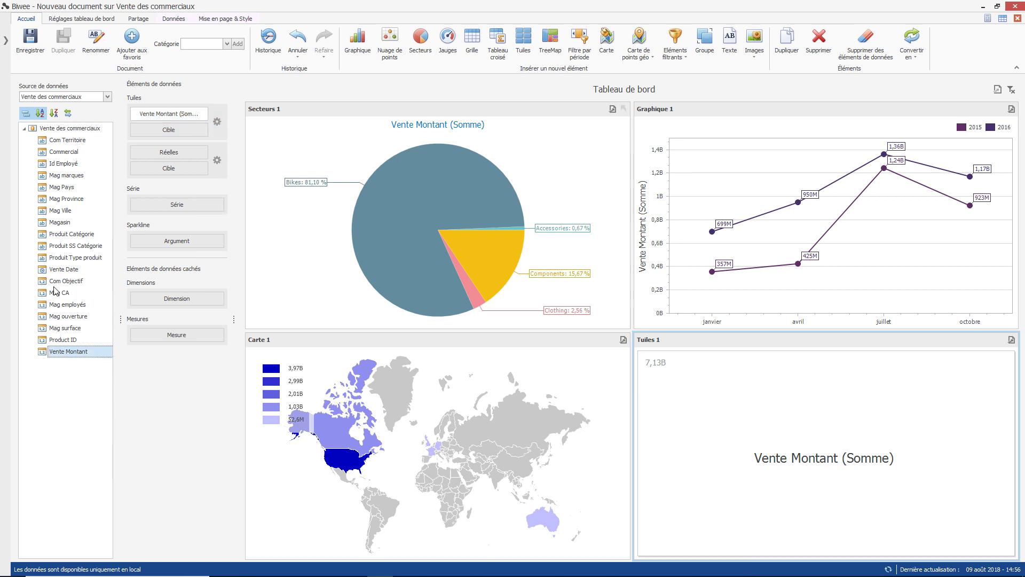
drag(58, 286, 176, 132)
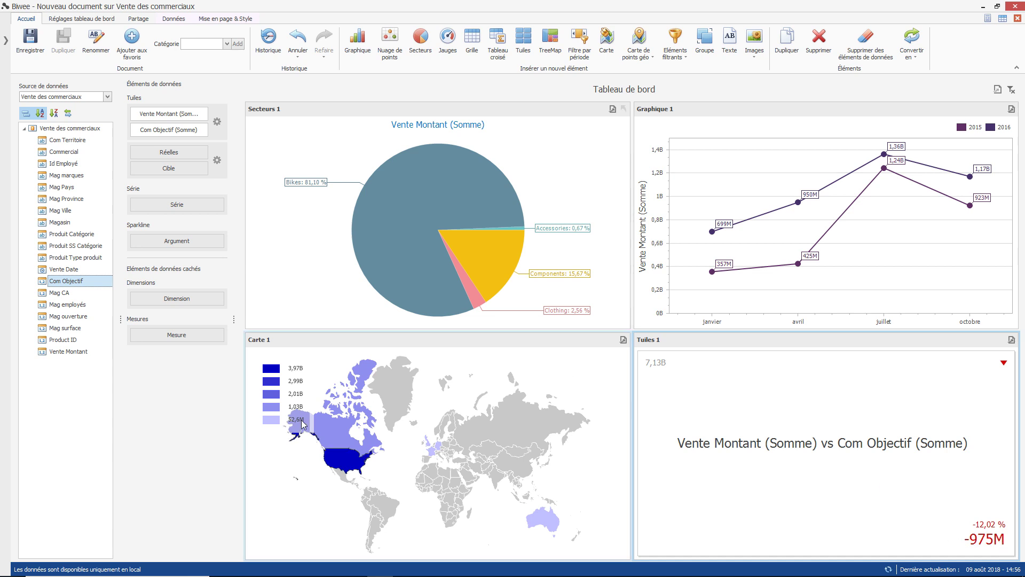
- Add Commercial as the tiles' series to get one tile per salesperson, and look through the resulting tiles
drag(75, 153, 180, 208)
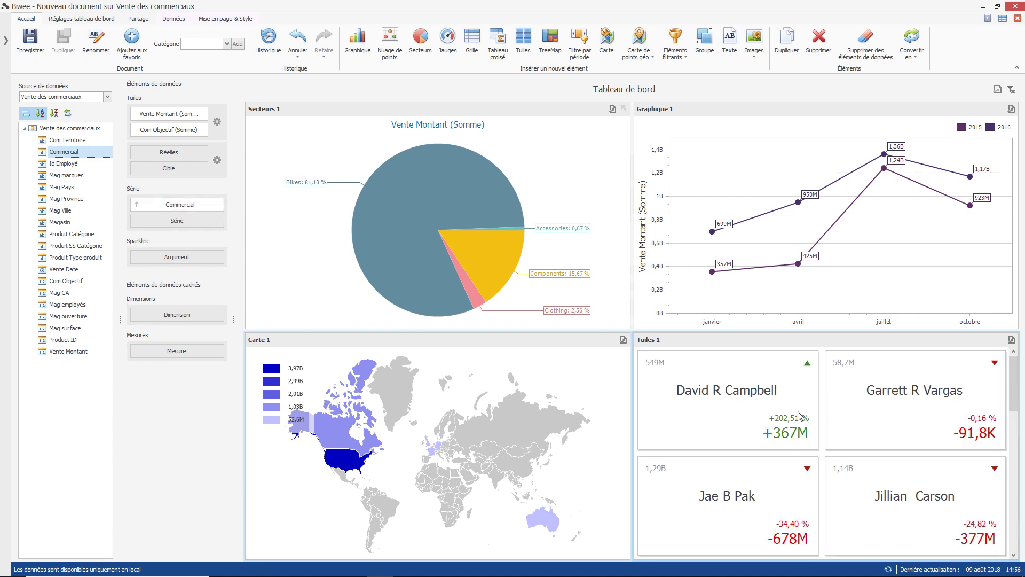
scroll(774, 419, down, 5)
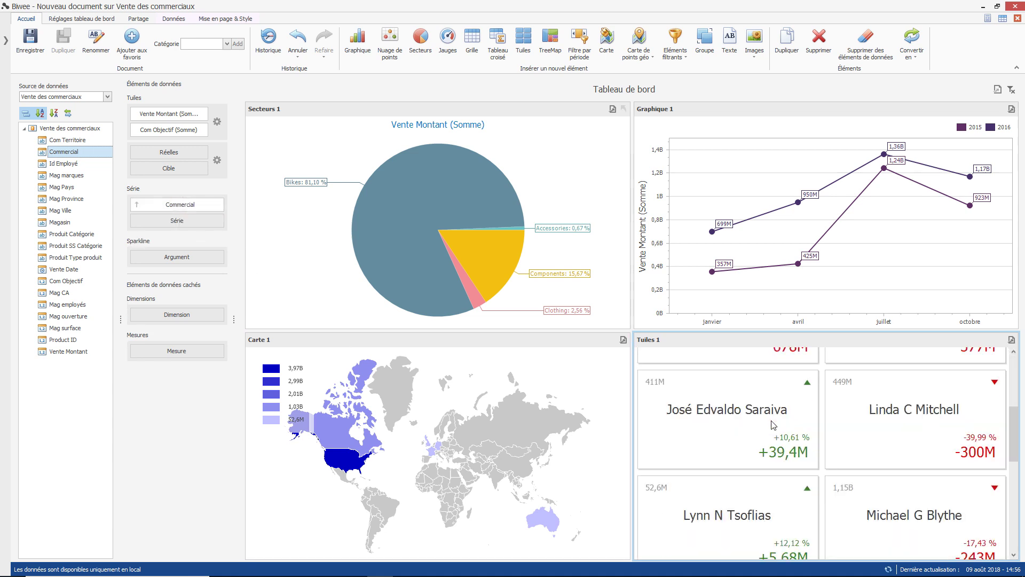
scroll(775, 443, down, 2)
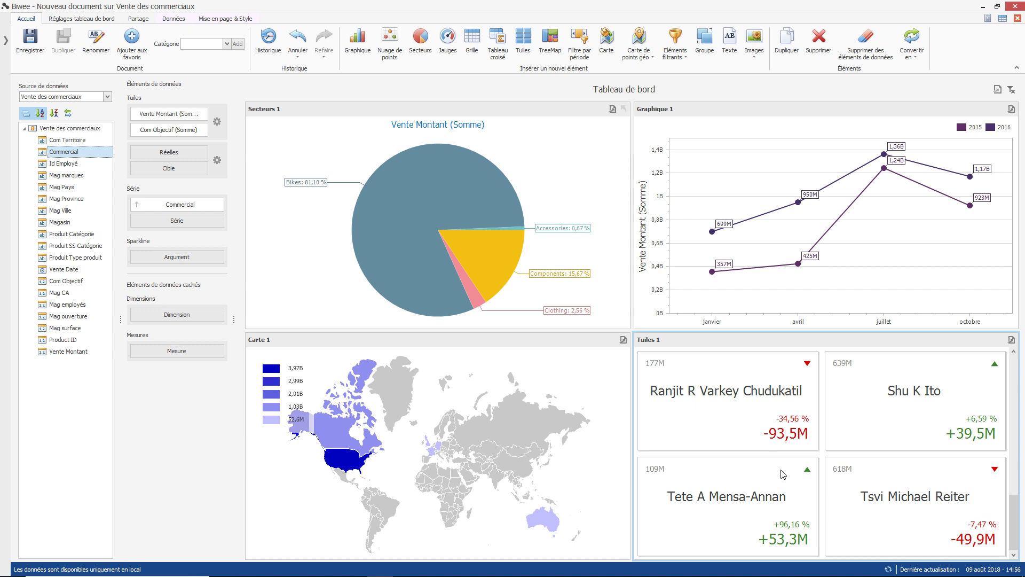
scroll(779, 468, up, 6)
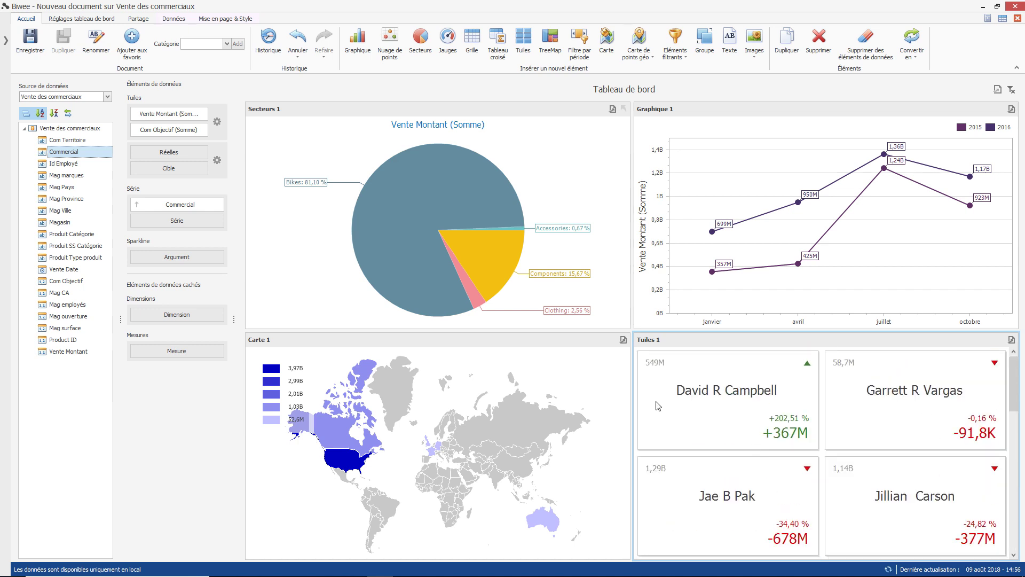
- Set the tiles' layout template to Compact in the tile settings and apply it
click(217, 123)
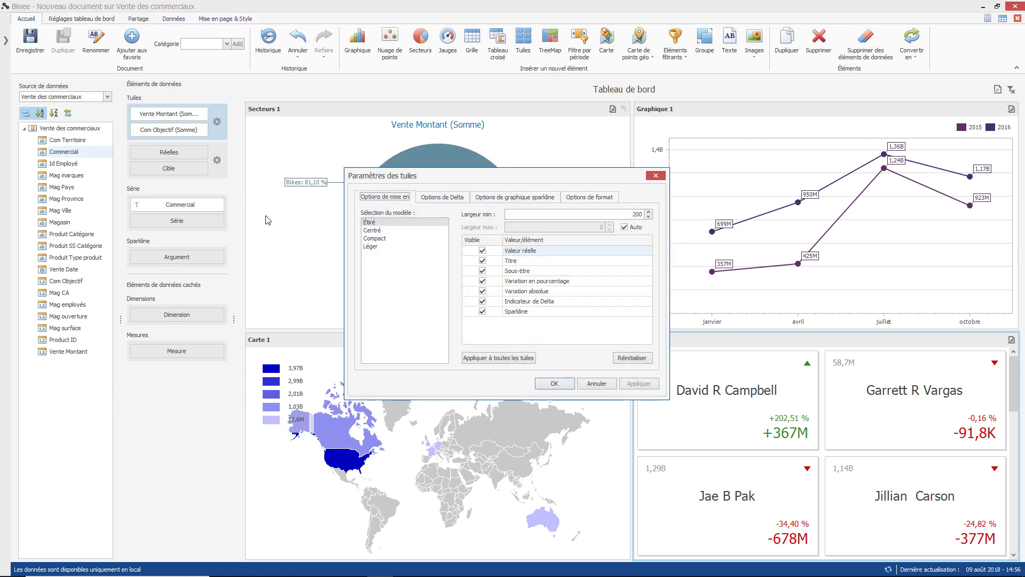
click(382, 240)
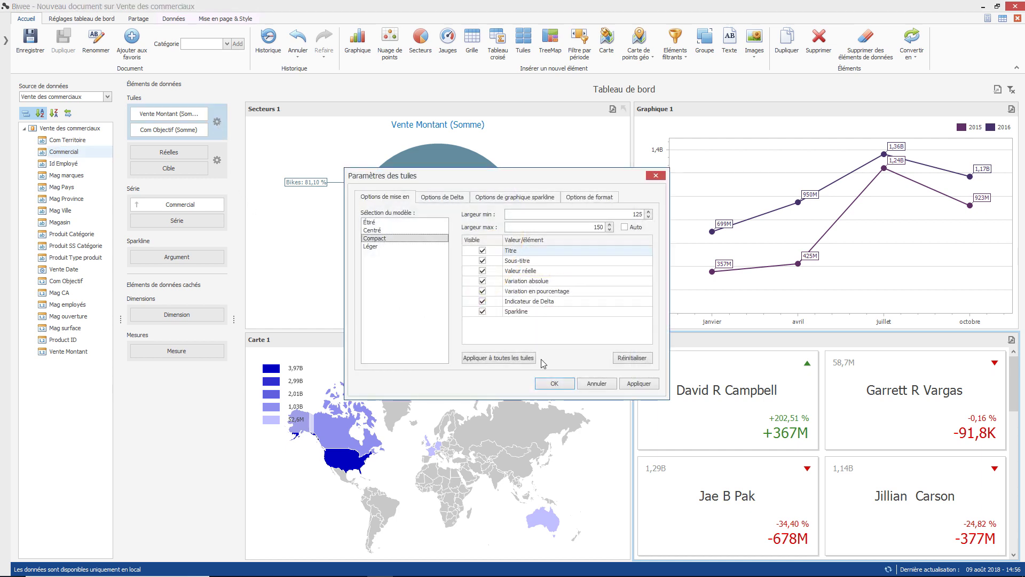
click(643, 384)
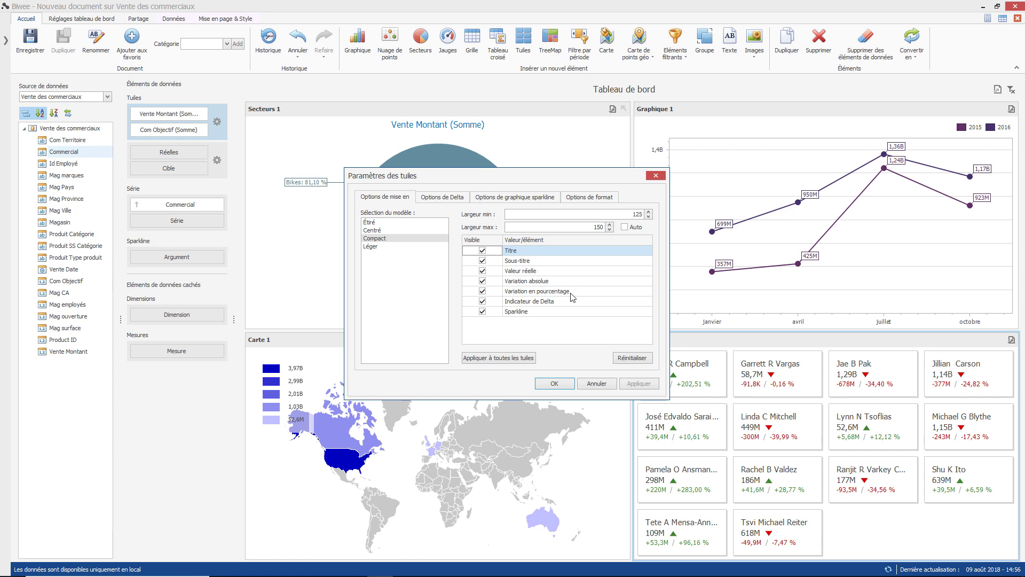
- Examine the value choices for Variation absolue and the delta, sparkline and format options of the tiles, leaving them as they are
click(558, 282)
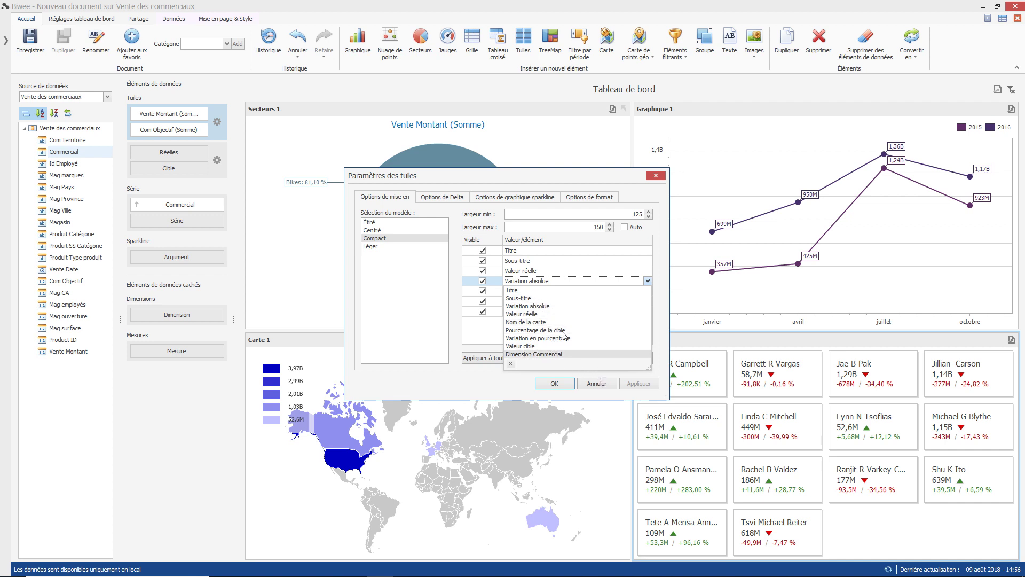
click(435, 283)
click(442, 197)
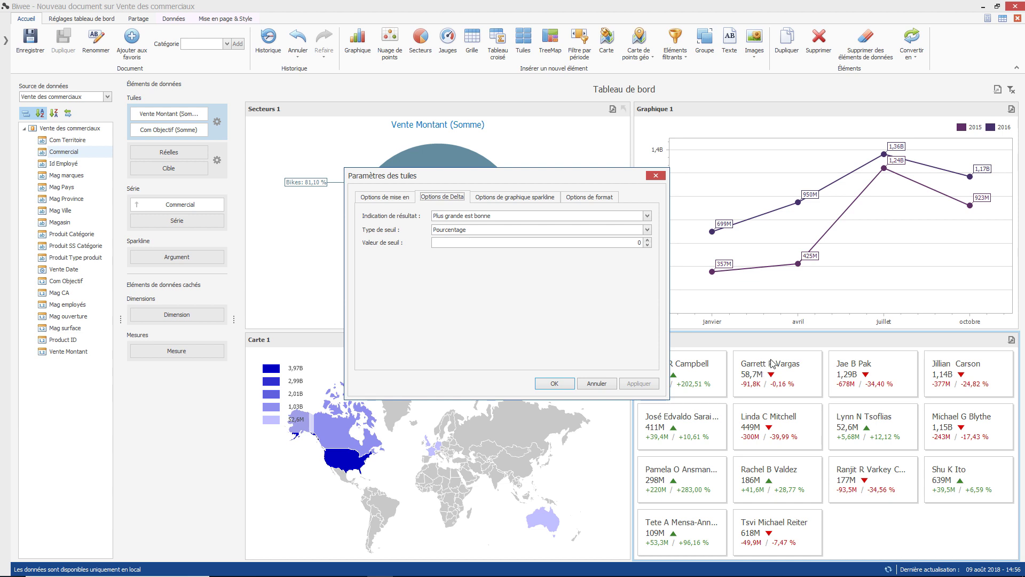
click(523, 198)
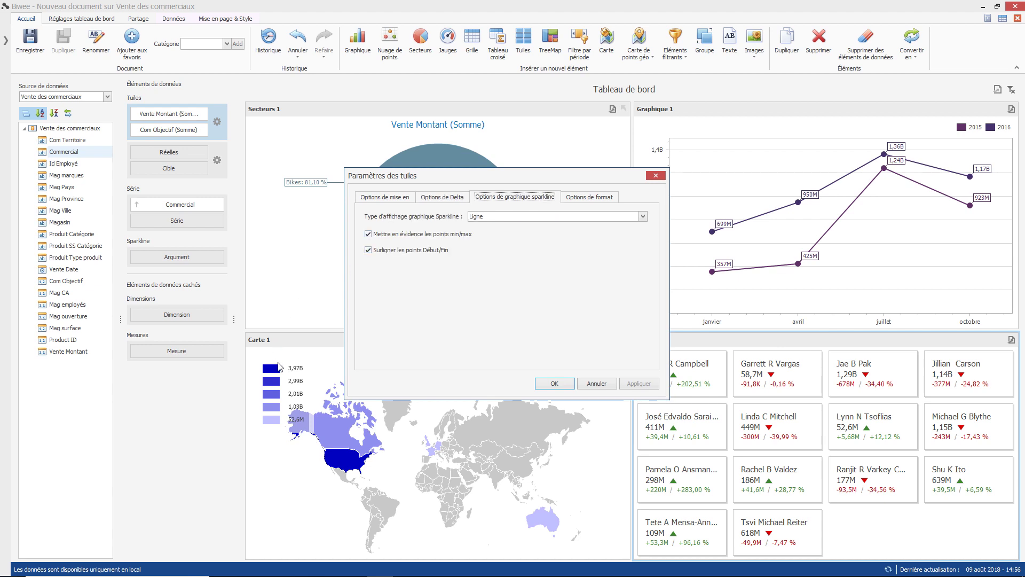
click(593, 197)
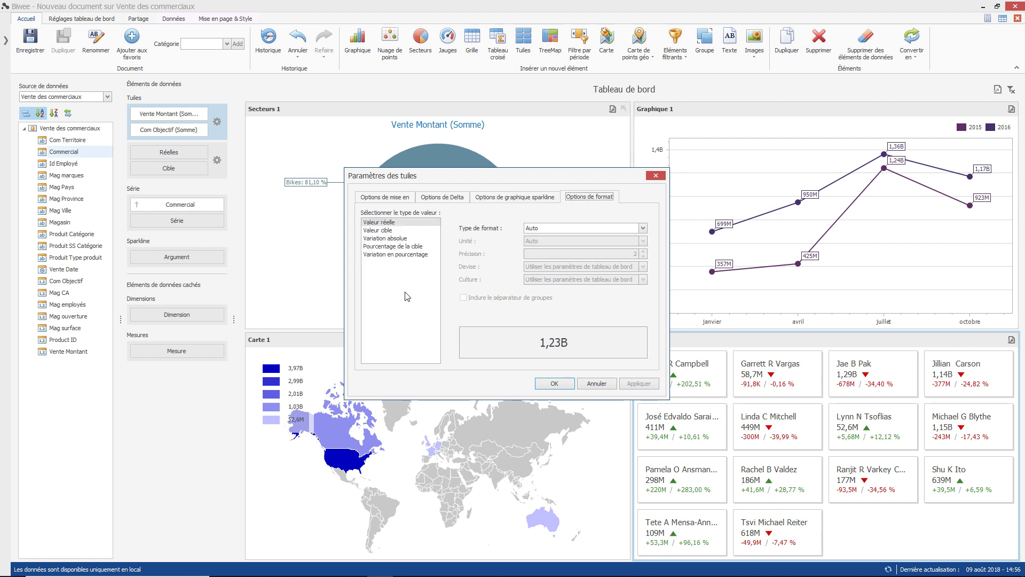
click(597, 384)
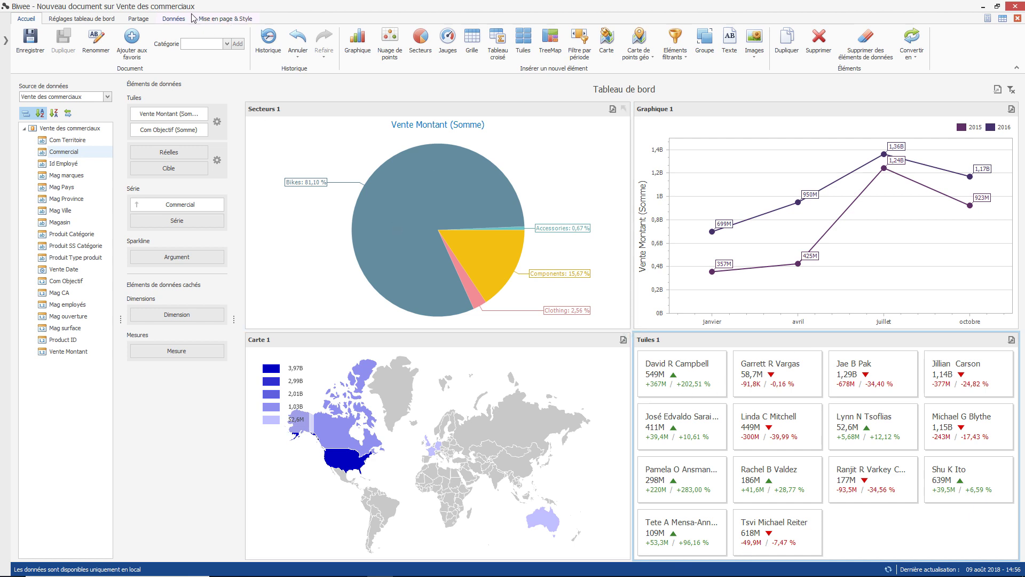
- Enable the multiple master filter (Filtre principal multiple) on the tiles, test it with salesperson tiles and clear the filter
click(174, 18)
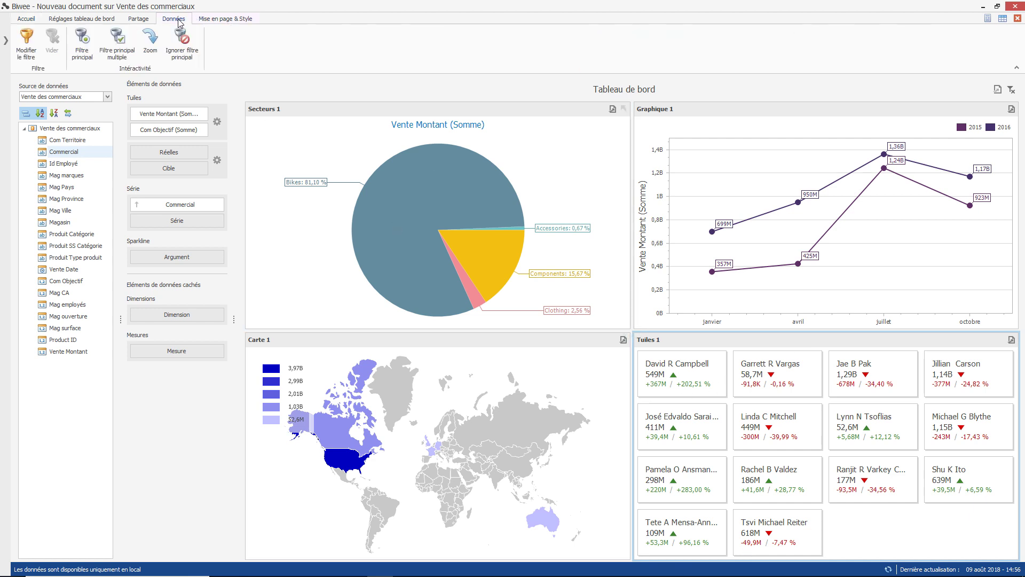
click(121, 53)
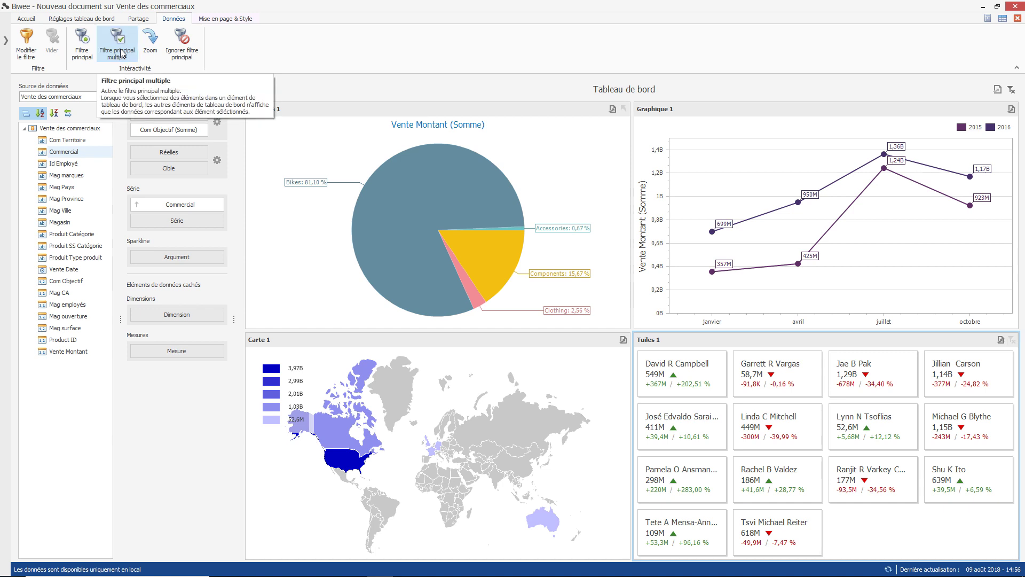
click(687, 364)
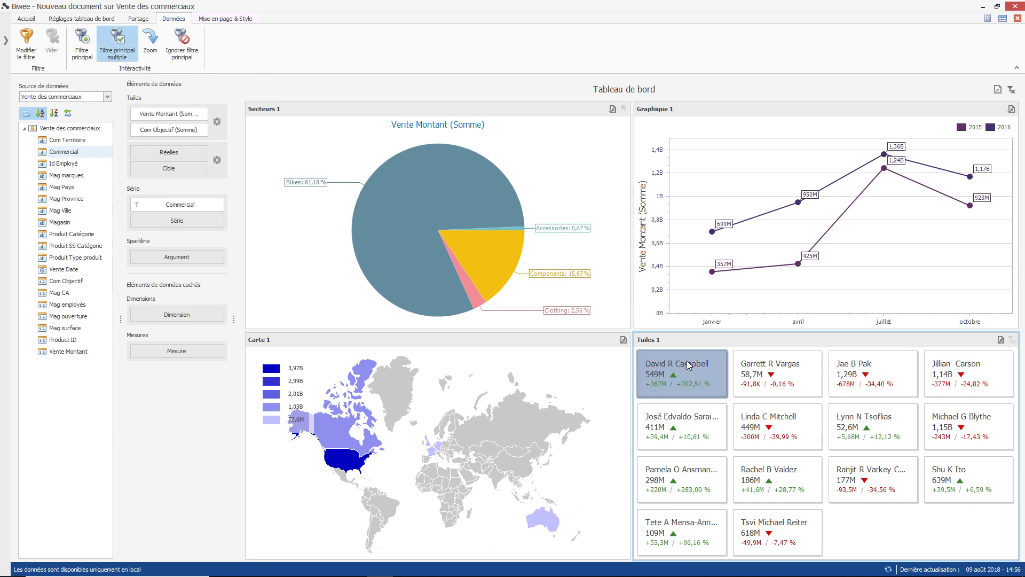
click(775, 378)
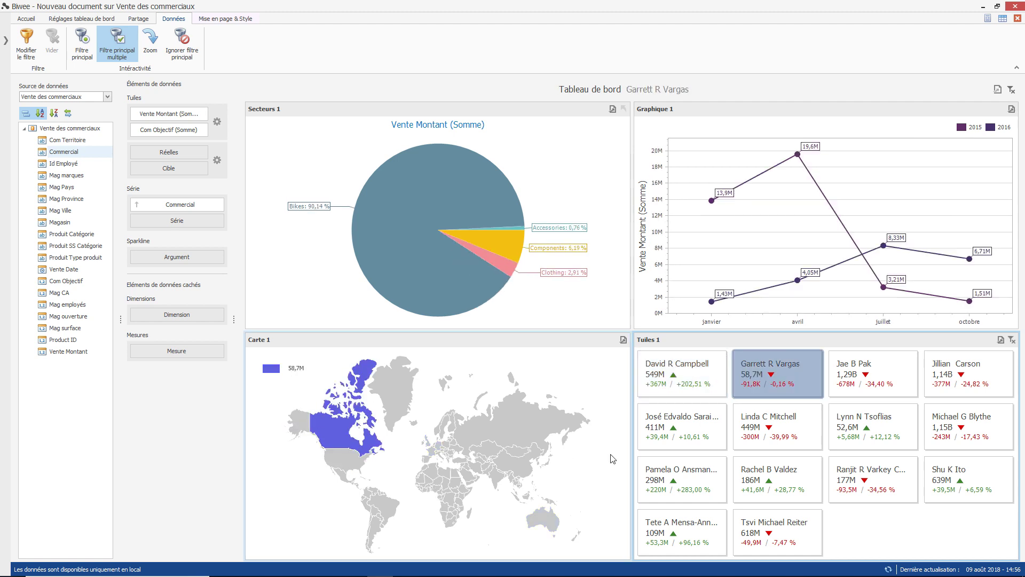
click(1011, 340)
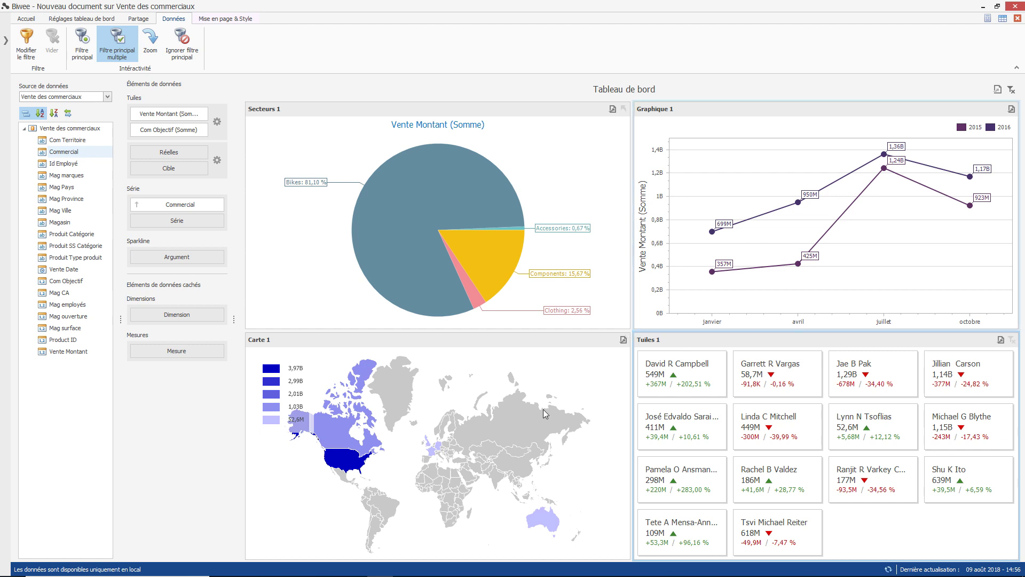
- Enable the multiple master filter (Filtre principal multiple) on the map, test it with Australia and clear the selection
click(460, 348)
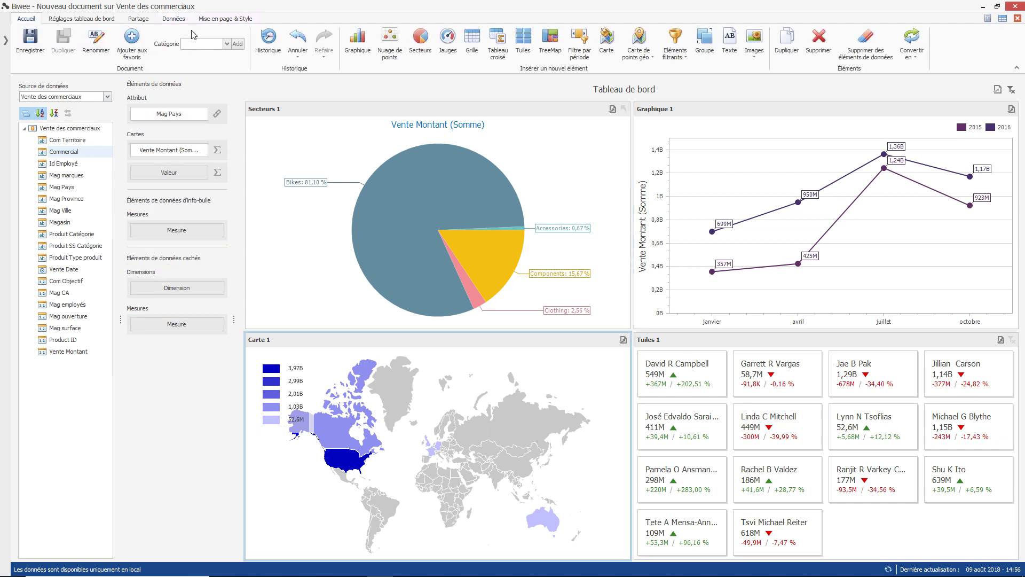
click(175, 19)
click(119, 42)
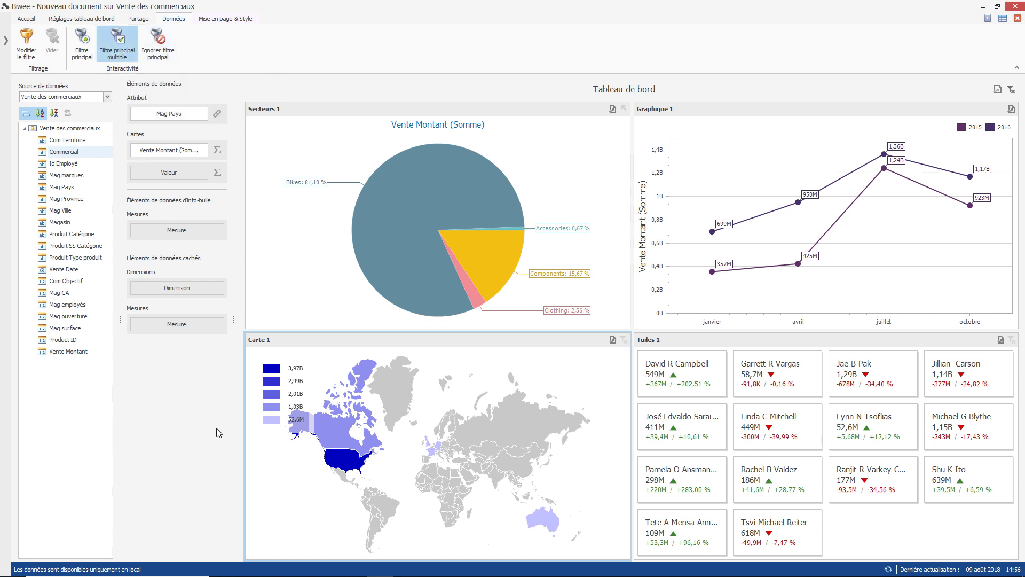
click(534, 525)
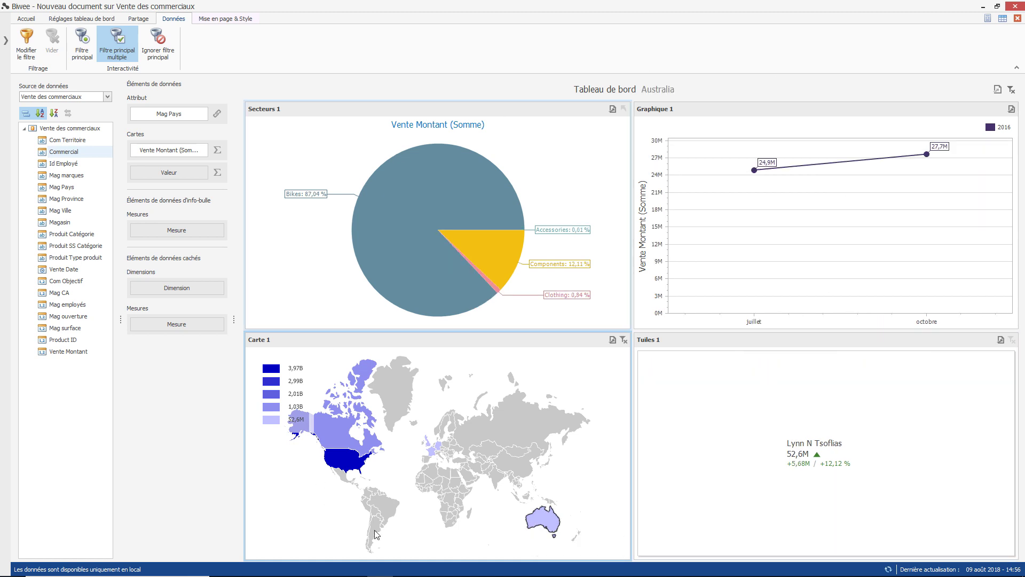
key(ctrl+z)
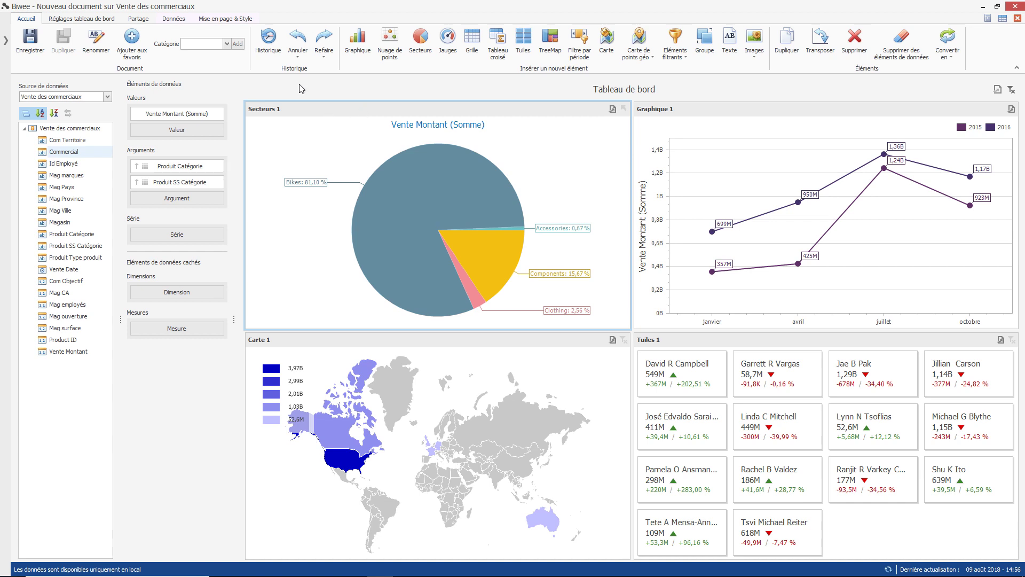
- Restyle the pie chart as a Donut with its caption hidden and data labels showing Argument, valeur et pourcentage
click(245, 19)
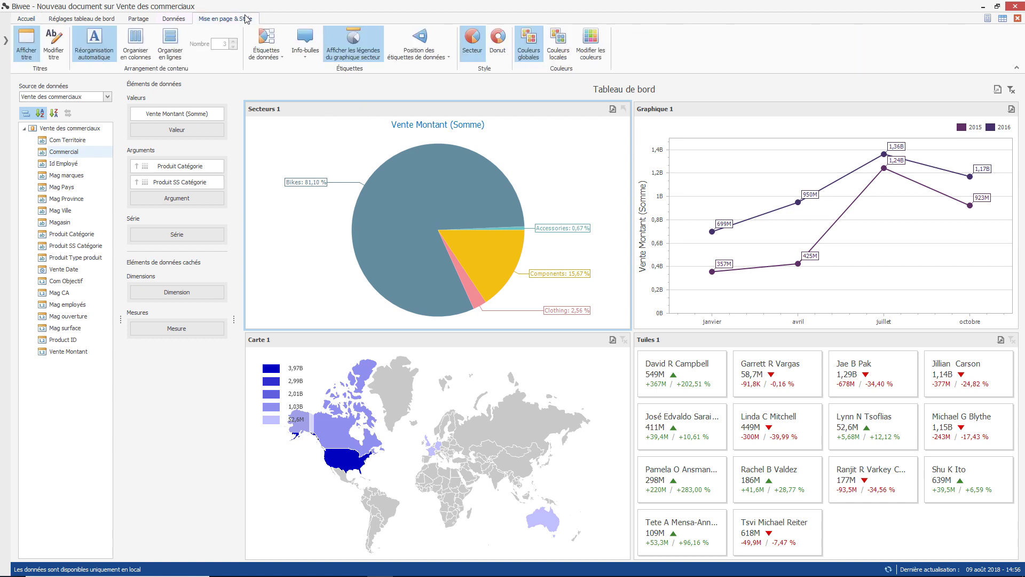
click(499, 40)
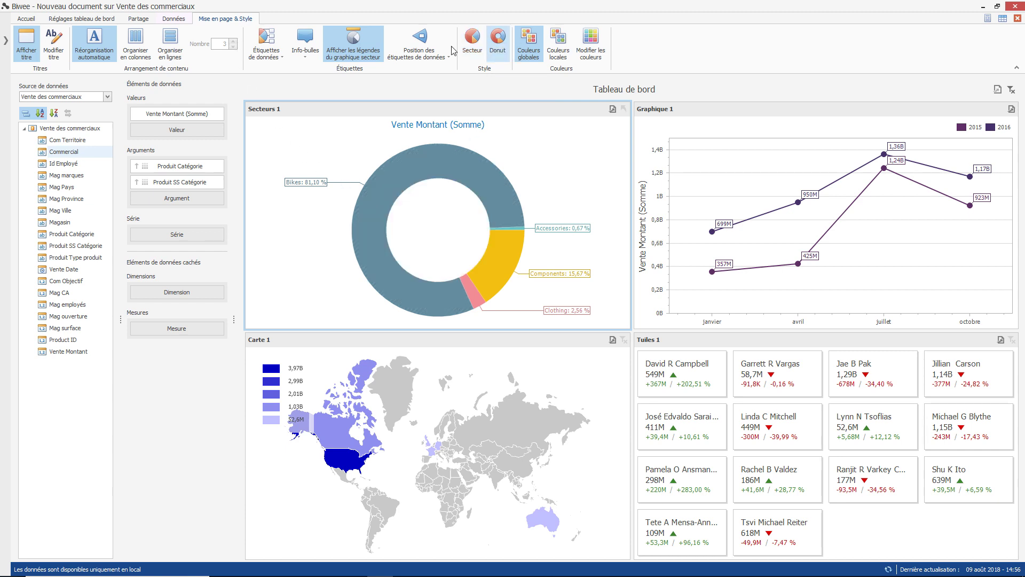
click(356, 41)
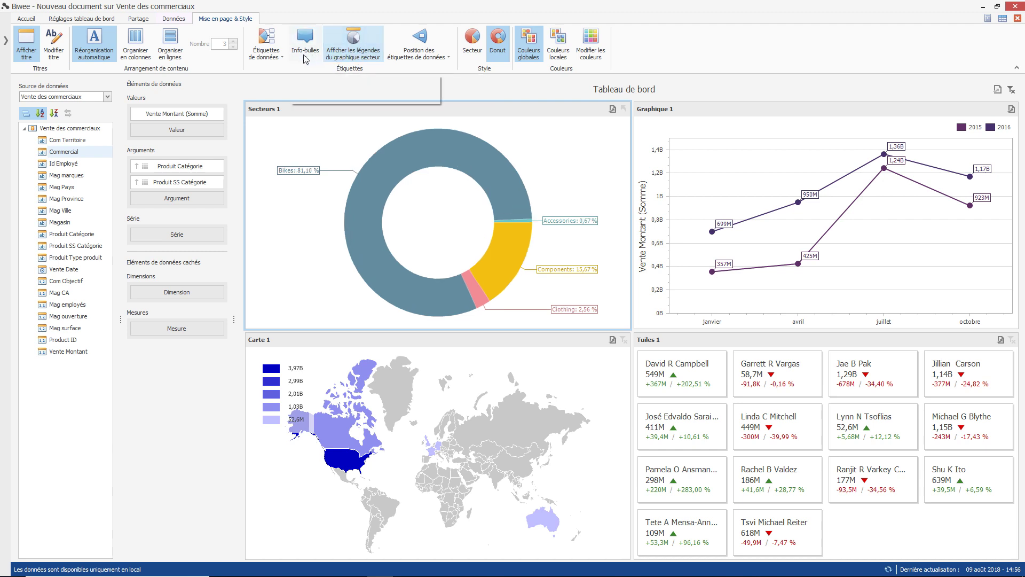
click(269, 56)
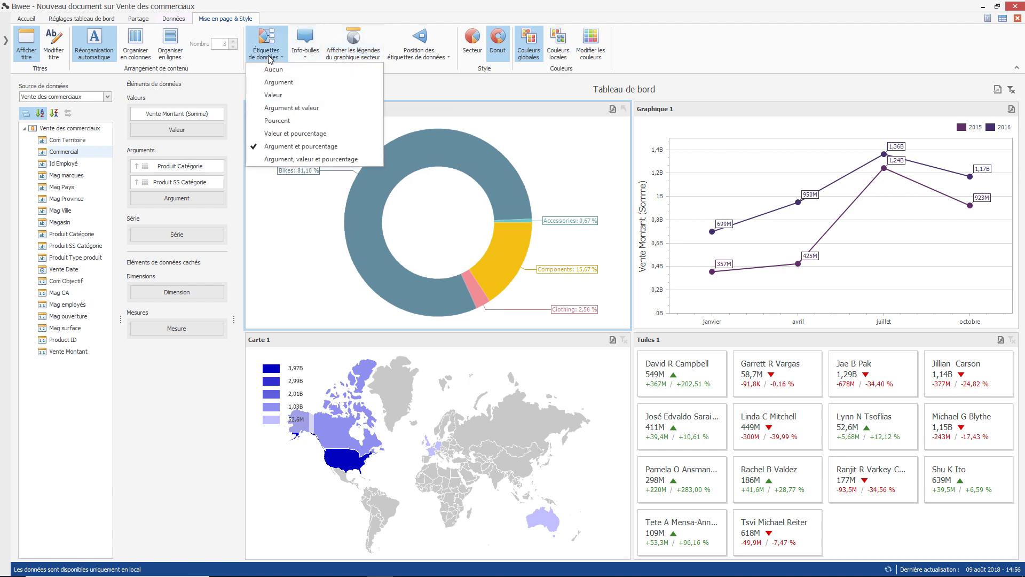
click(289, 159)
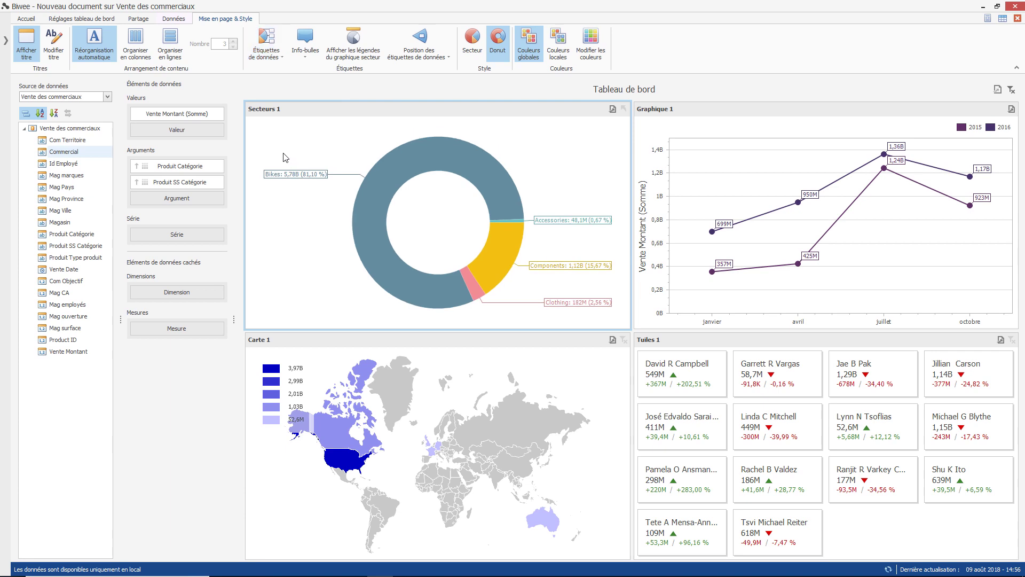
- Rename the donut chart as "CA par catégorie -> sous catégories"
click(56, 49)
text(CA)
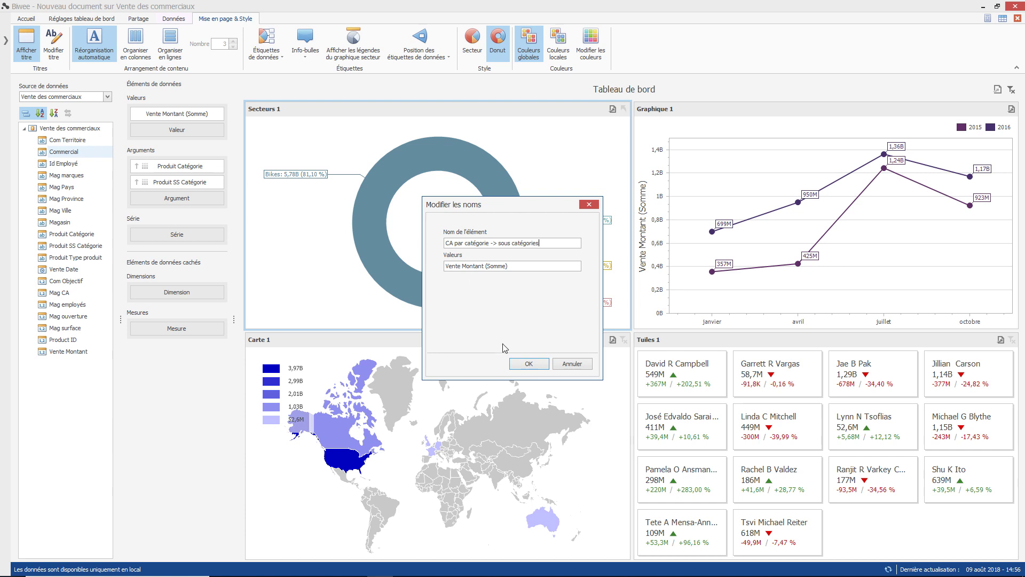
click(530, 363)
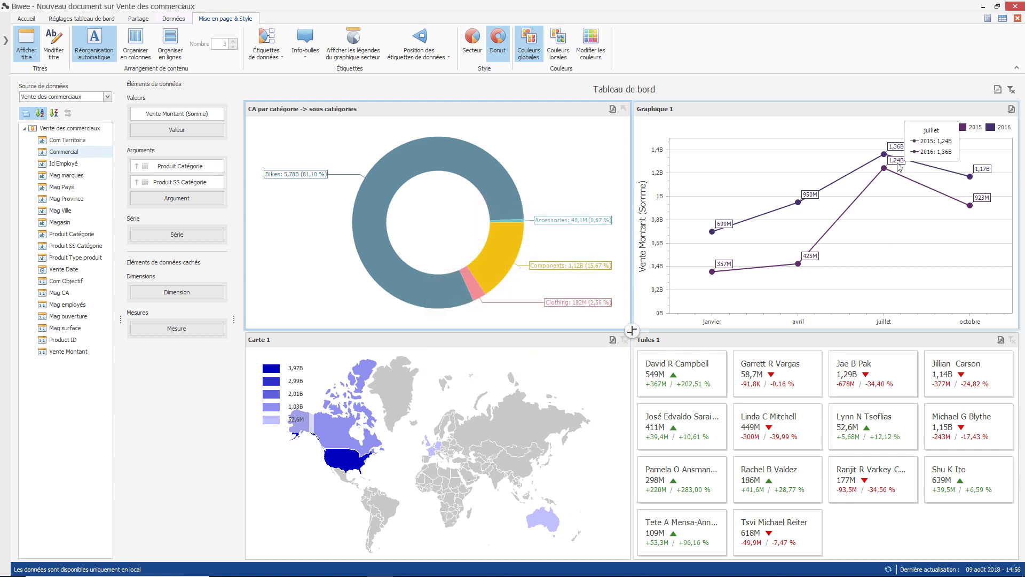
- Rename the yearly comparison line chart as "CA par année / mois"
click(704, 118)
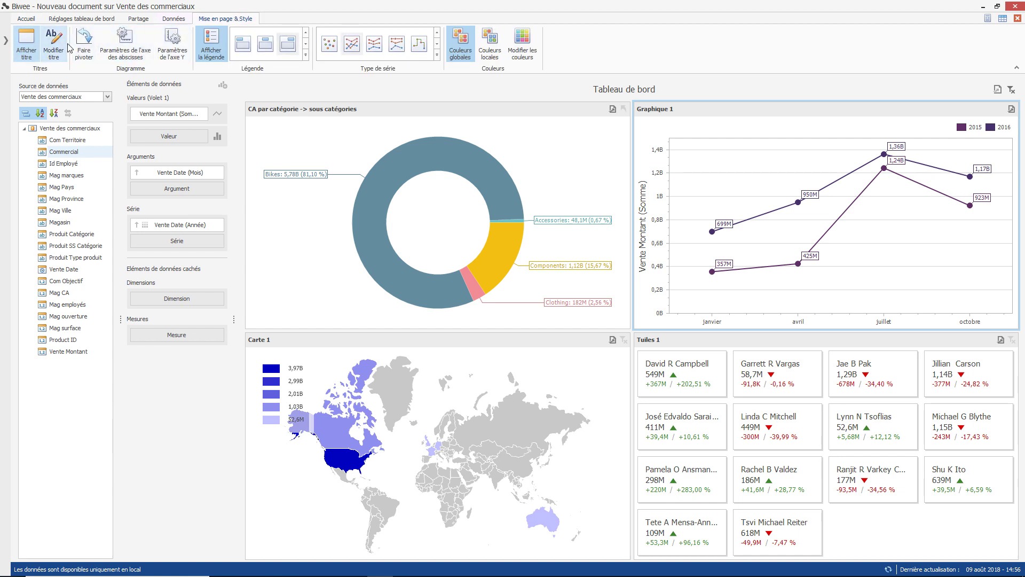
right_click(779, 144)
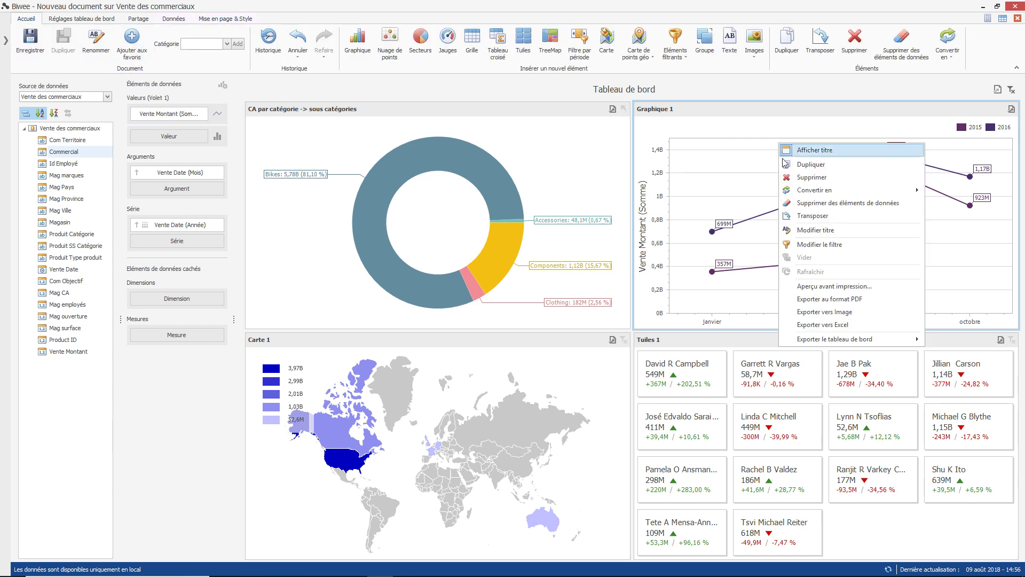
click(812, 235)
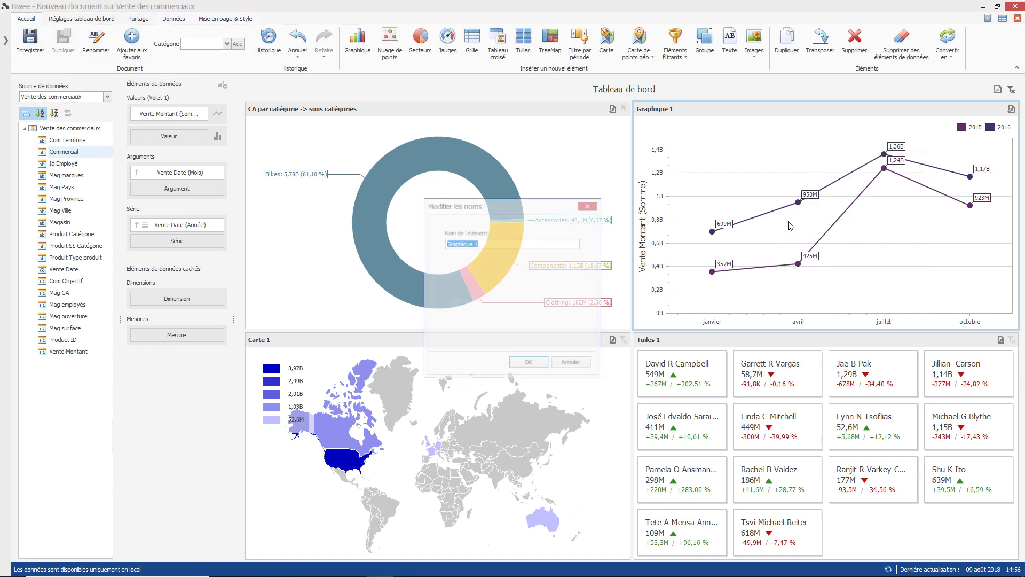
text(CA par année / mois)
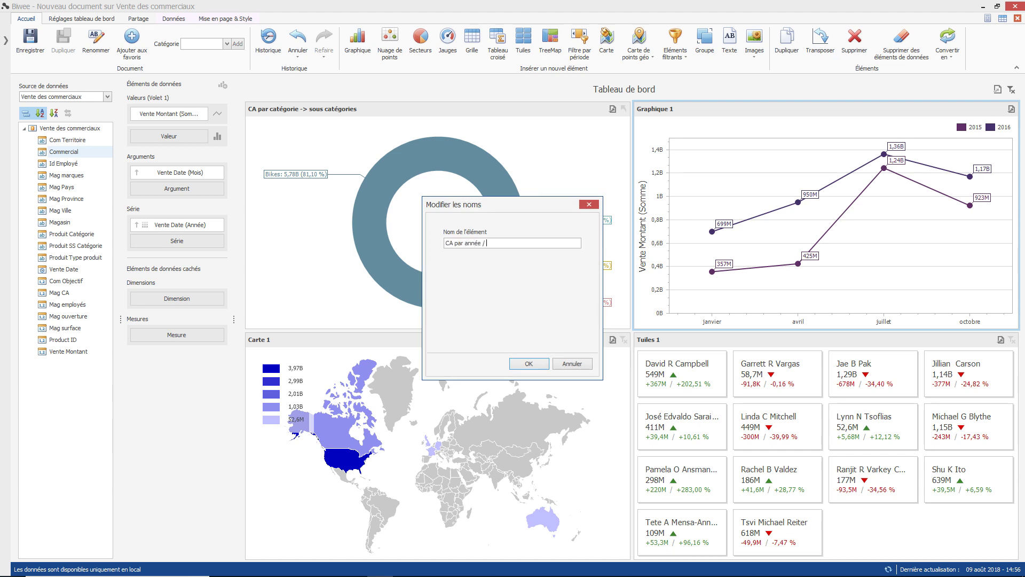
click(544, 367)
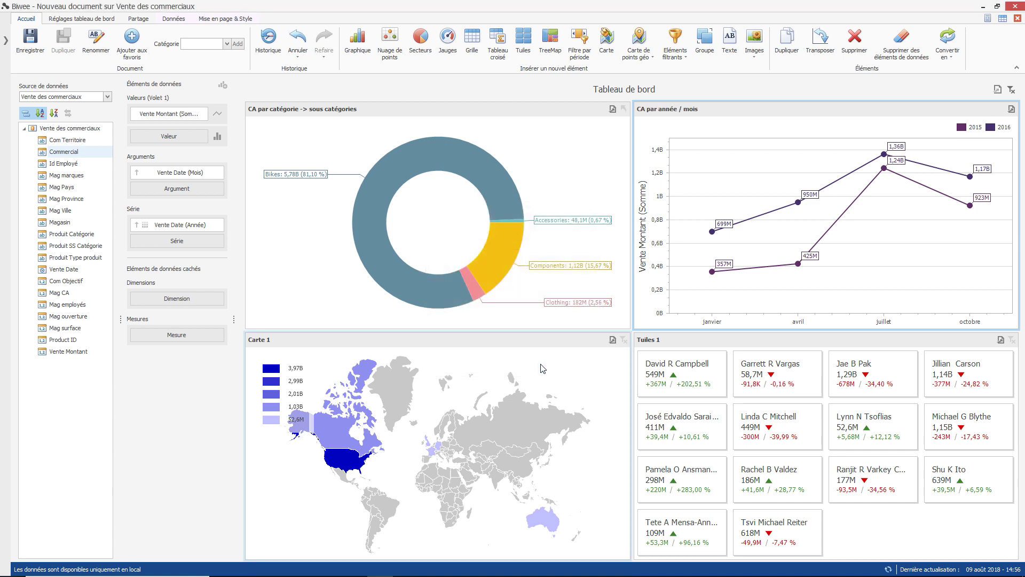
- Set the dashboard title text to "Analyse des vente" and add the totem image from the gallery beside it
click(82, 19)
click(24, 40)
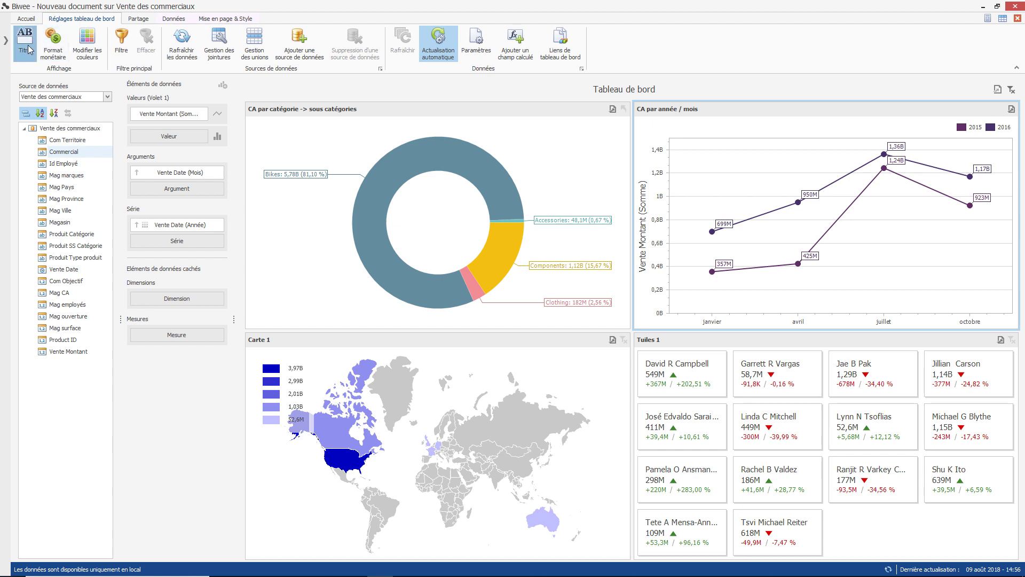
drag(525, 238, 477, 235)
text(A)
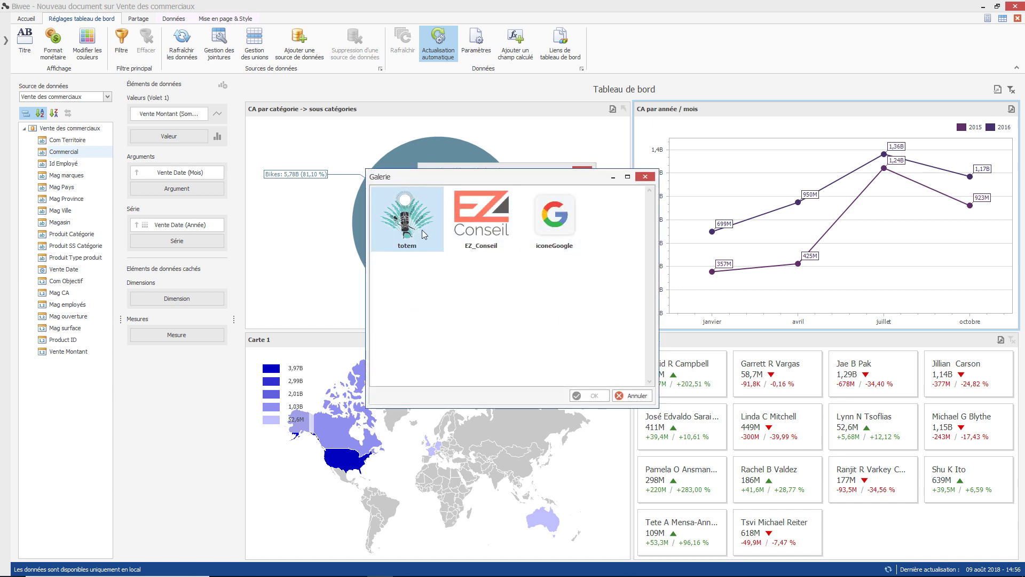
click(422, 230)
click(591, 396)
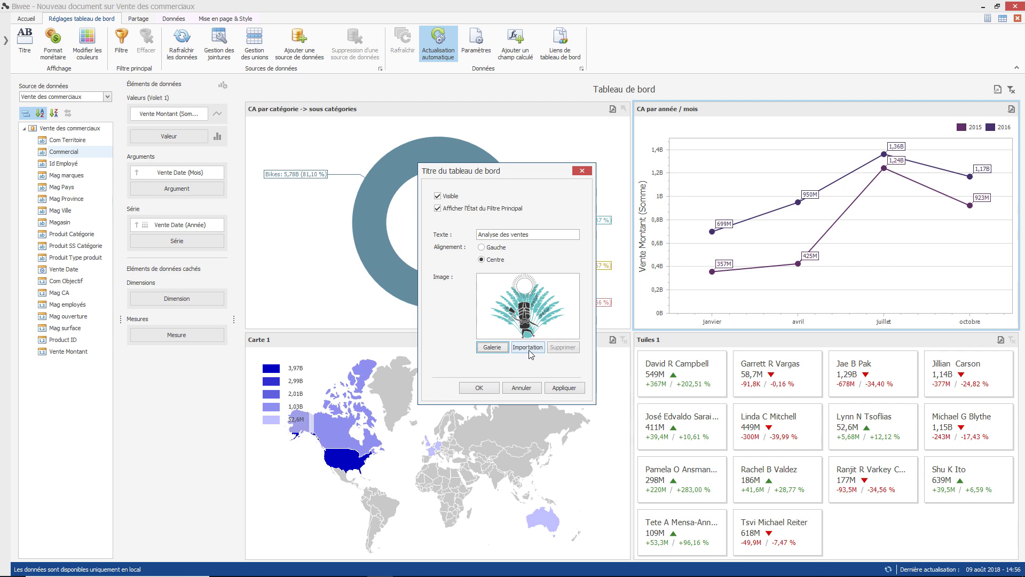
click(561, 388)
click(480, 388)
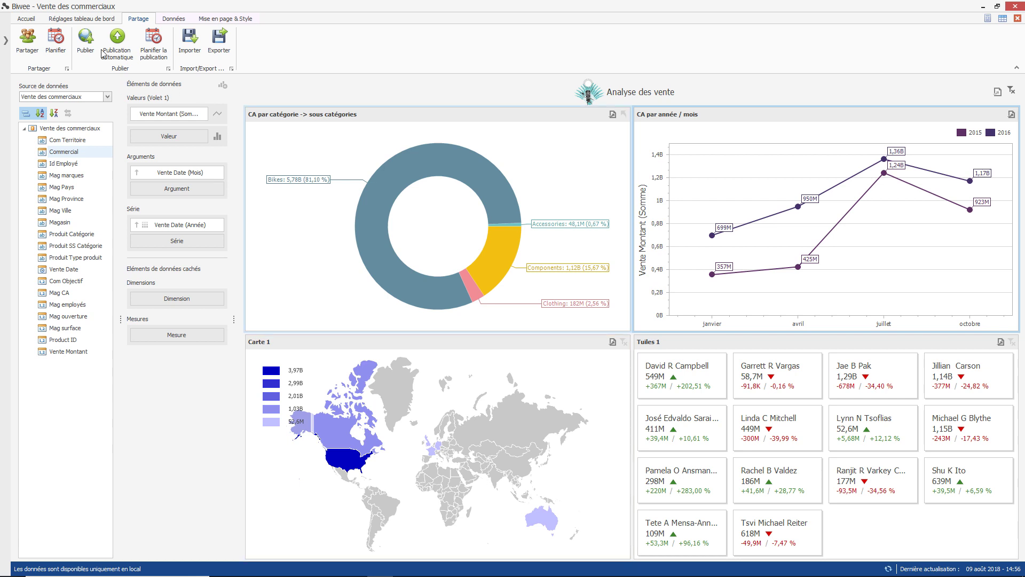
- Save the Vente des commerciaux document and publish it to the web portal
click(26, 18)
click(30, 42)
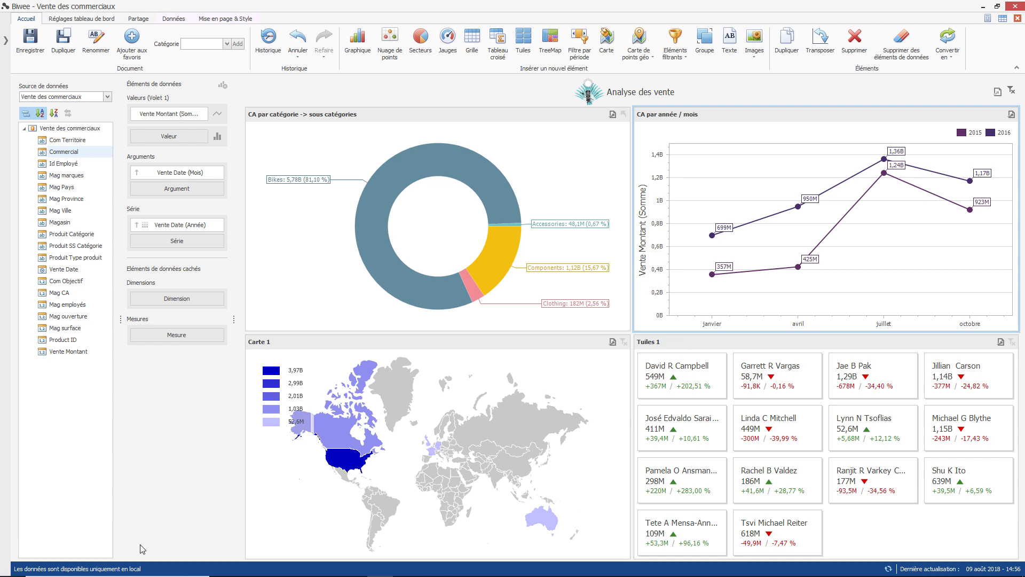
click(139, 19)
click(88, 47)
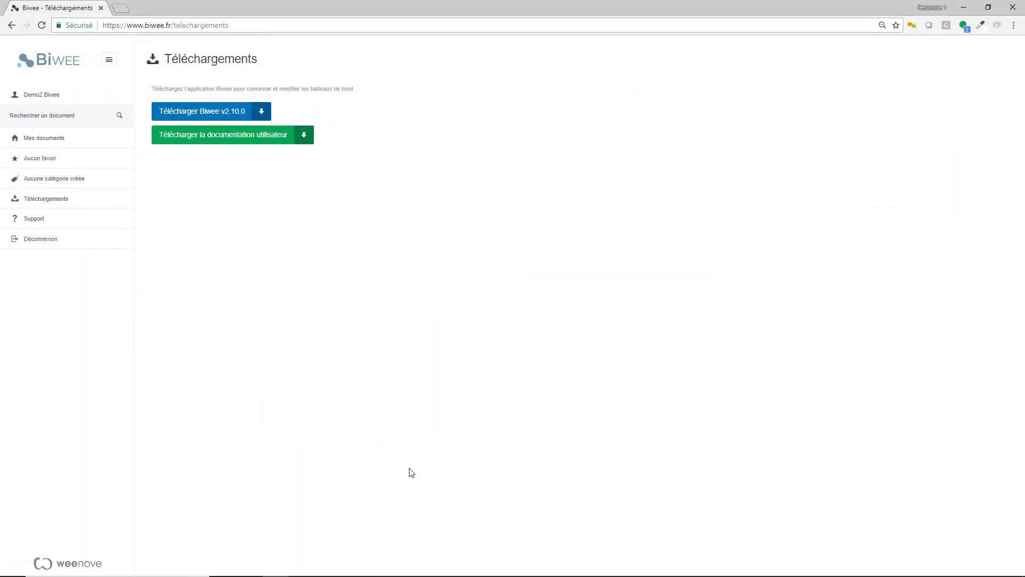
- Open the published Vente des commerciaux dashboard in the browser and test filtering it by the first and second salesperson tiles
click(39, 139)
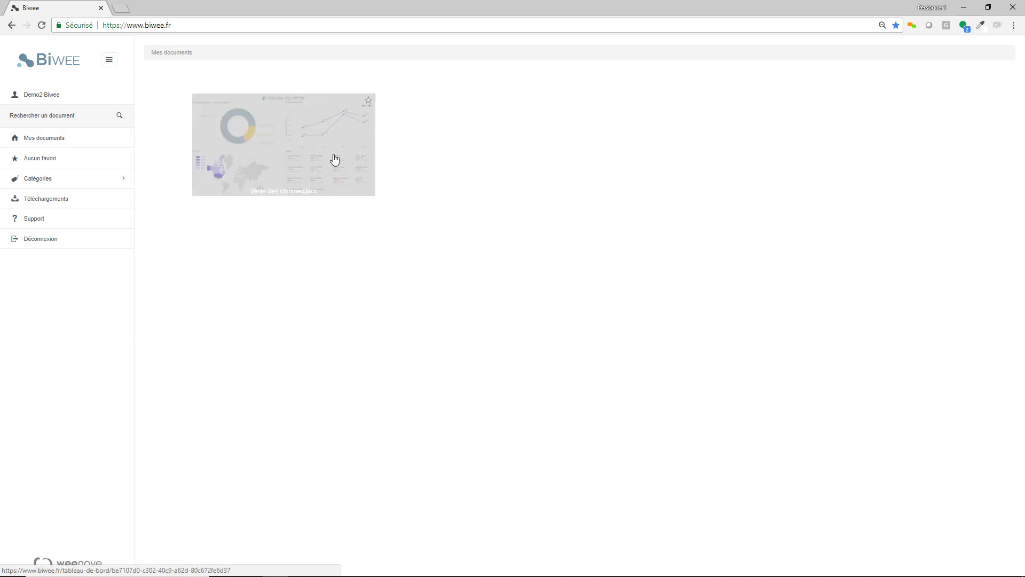
click(303, 150)
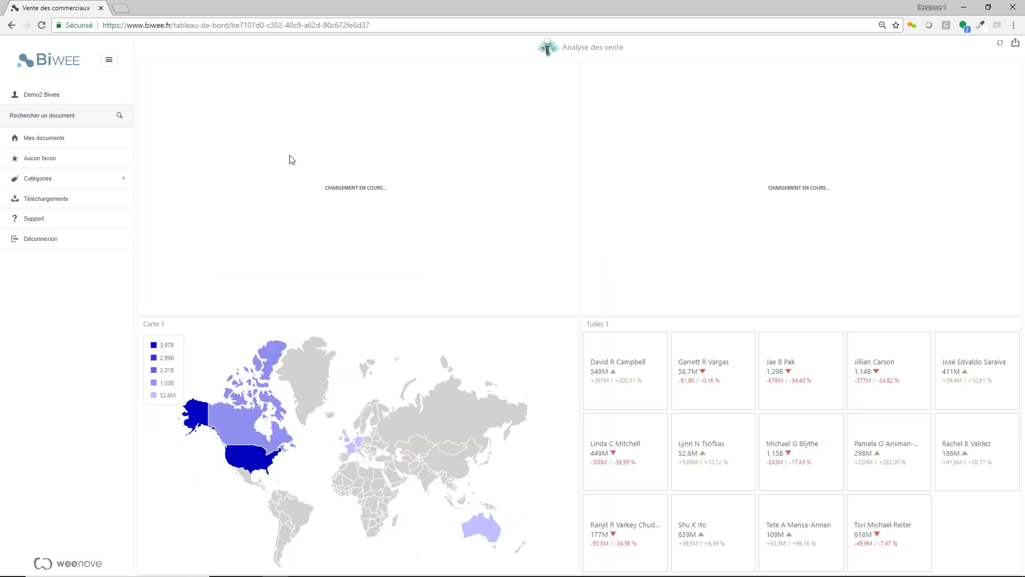
click(624, 371)
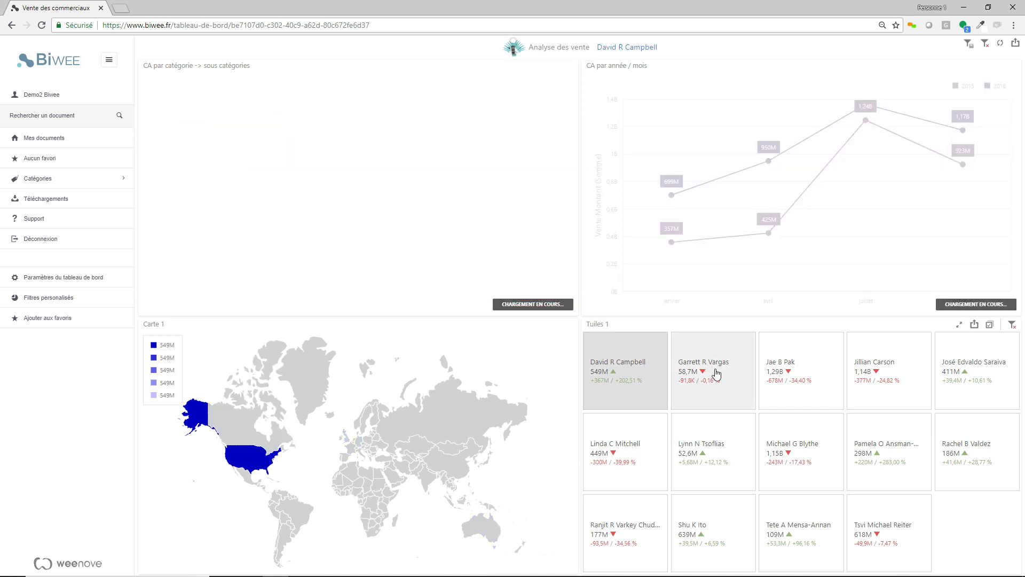
click(719, 374)
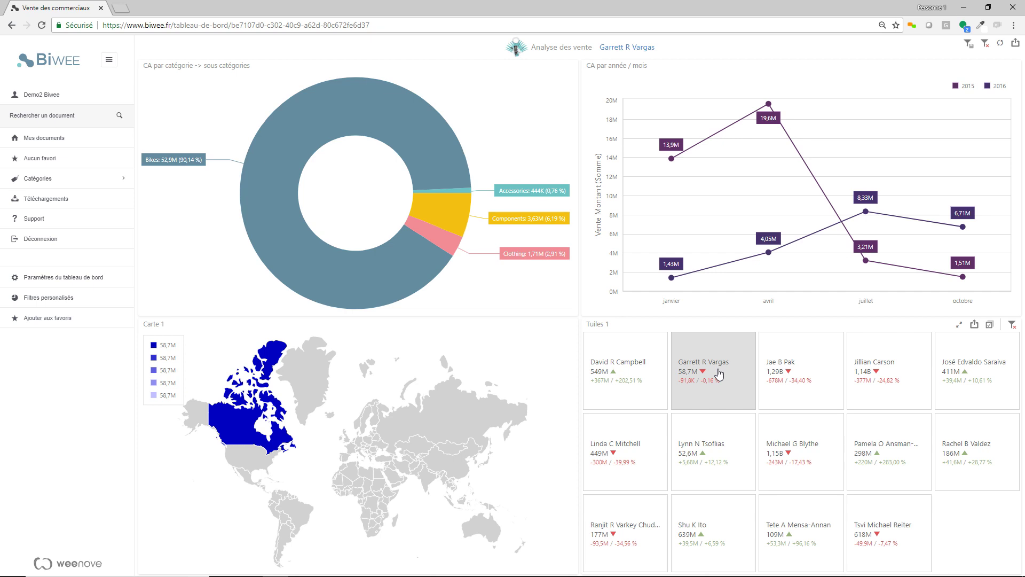
- Switch back to the Biwee desktop application, open the document's sharing settings and select the Démo group to receive access
mouse_move(427, 572)
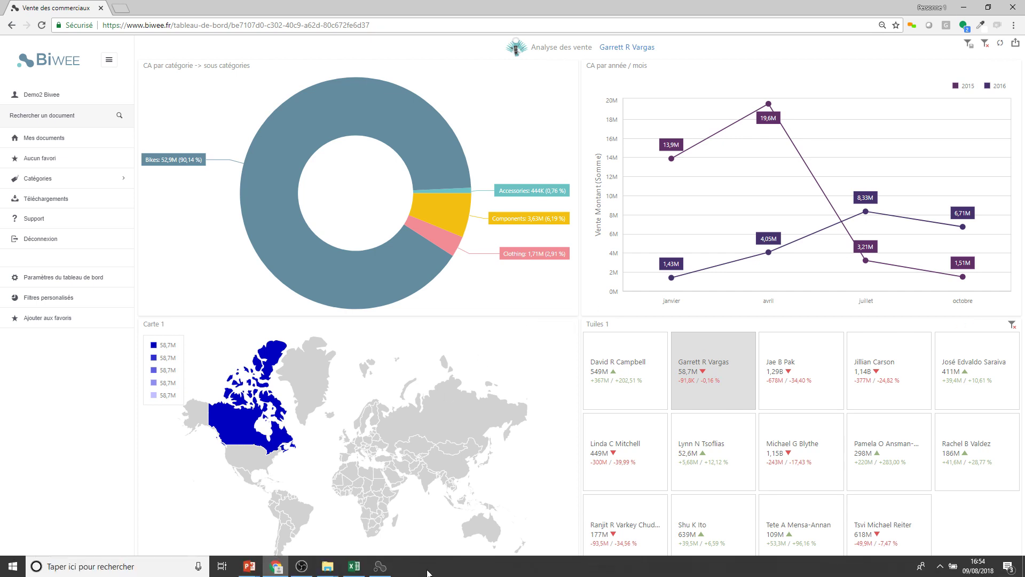
click(380, 566)
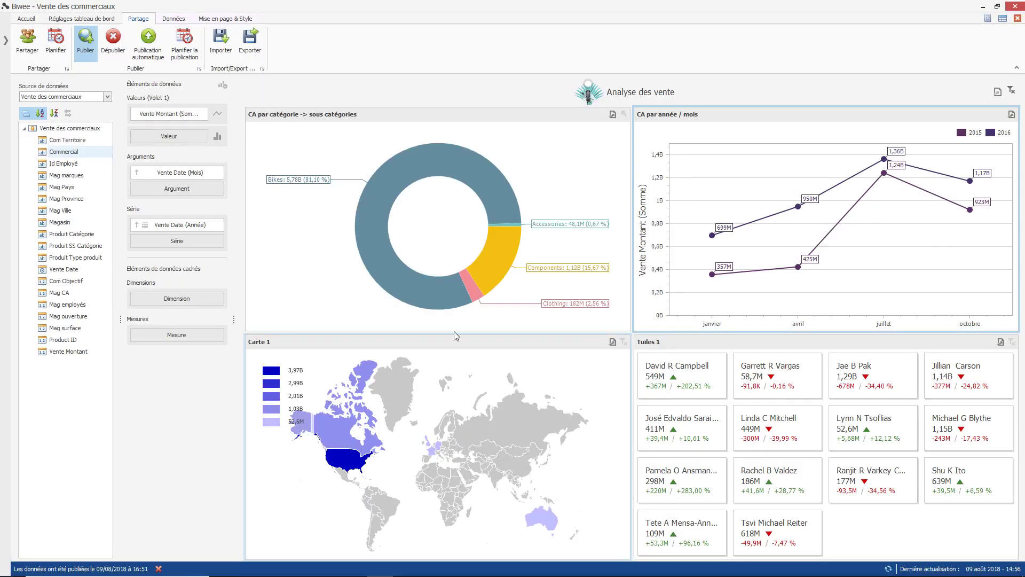
click(33, 52)
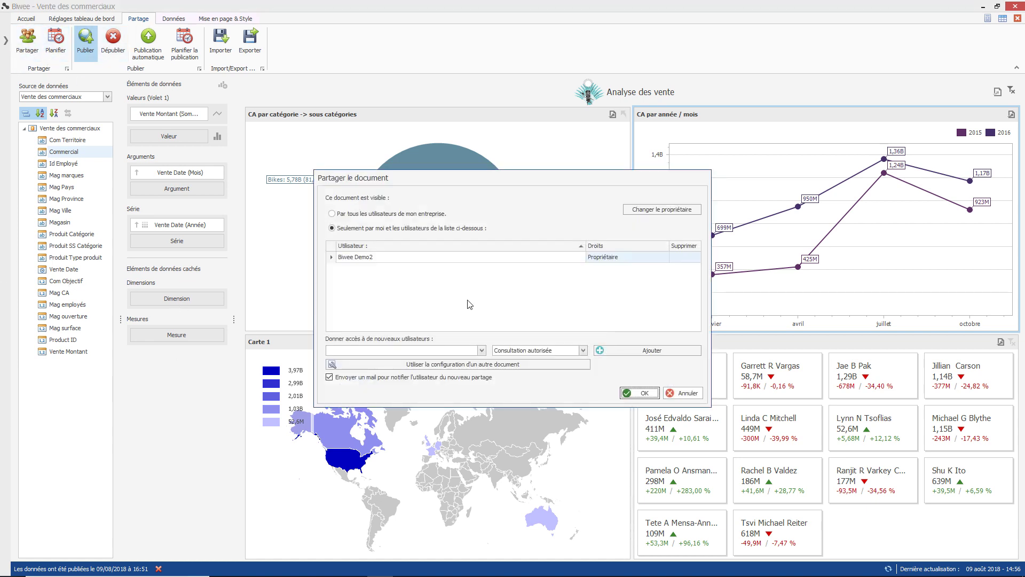
click(437, 351)
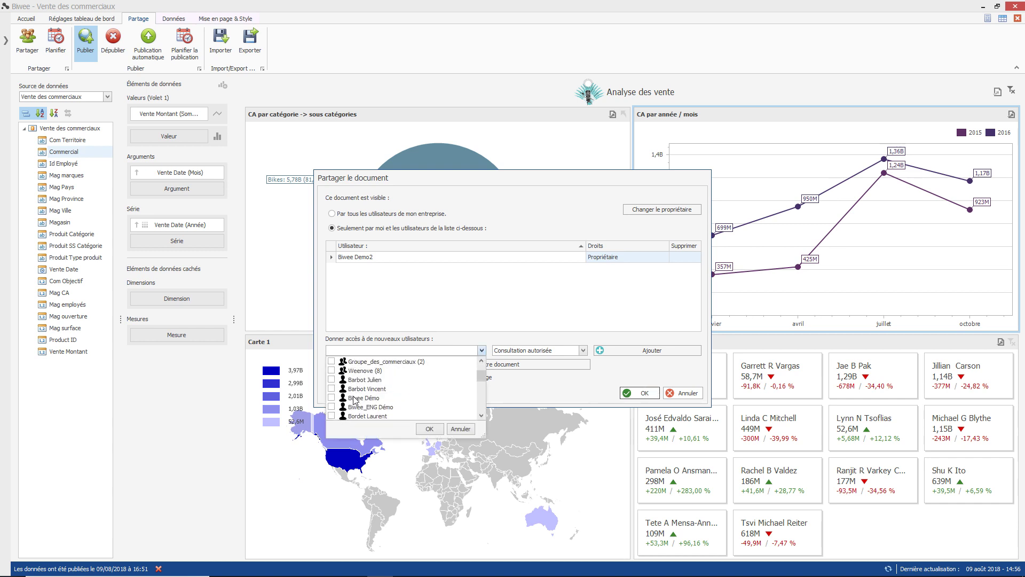
click(331, 380)
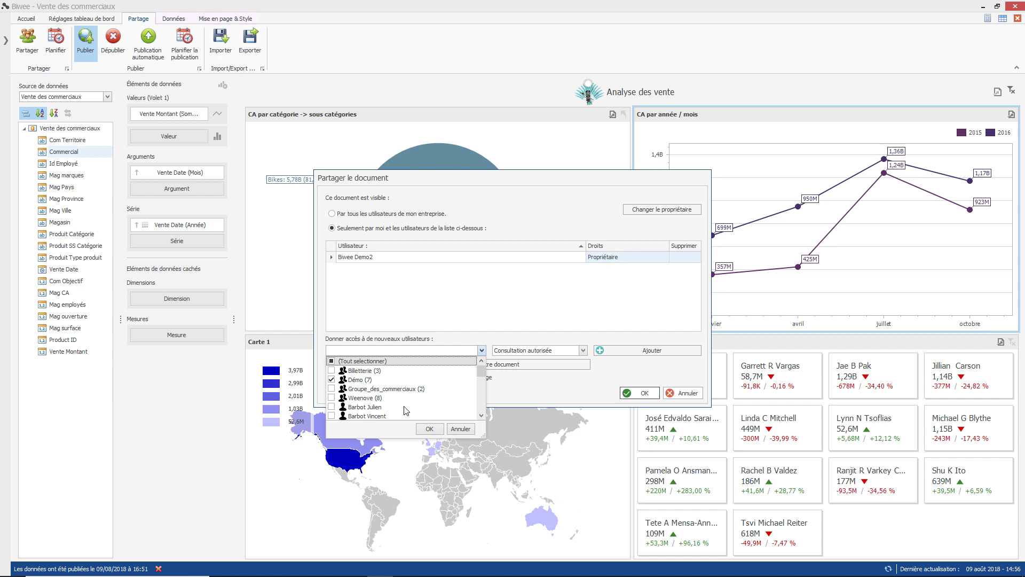
click(430, 429)
- Add the Démo group with Modification autorisée rights, grant it the associated query, disable the e-mail notification and validate the sharing
click(518, 351)
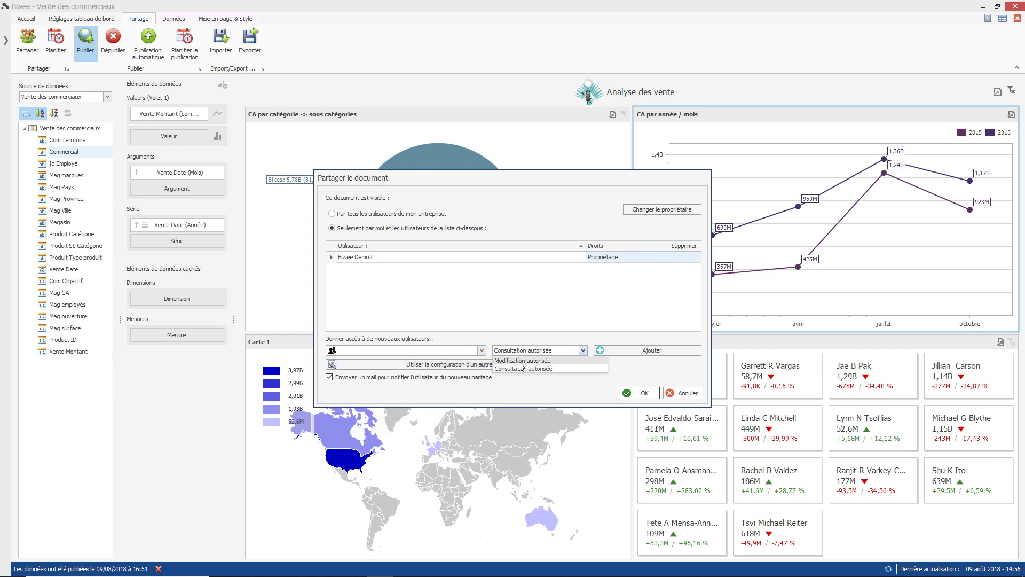
click(520, 363)
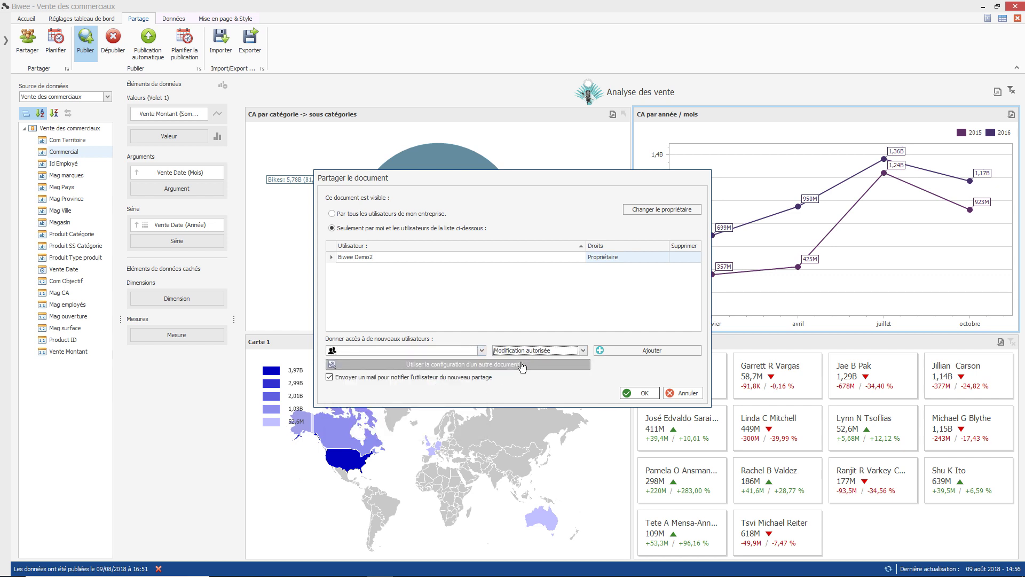
click(646, 352)
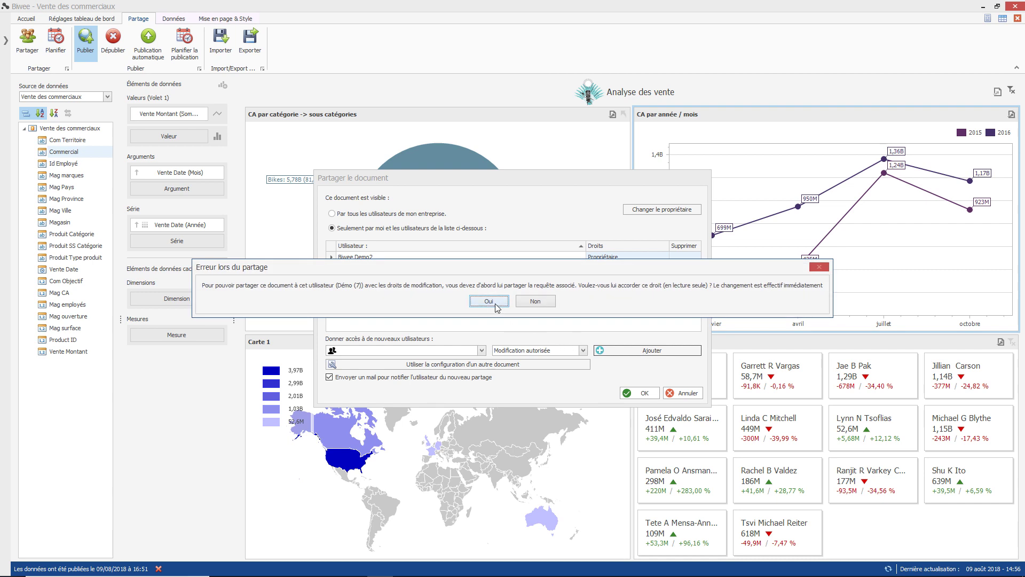
click(489, 302)
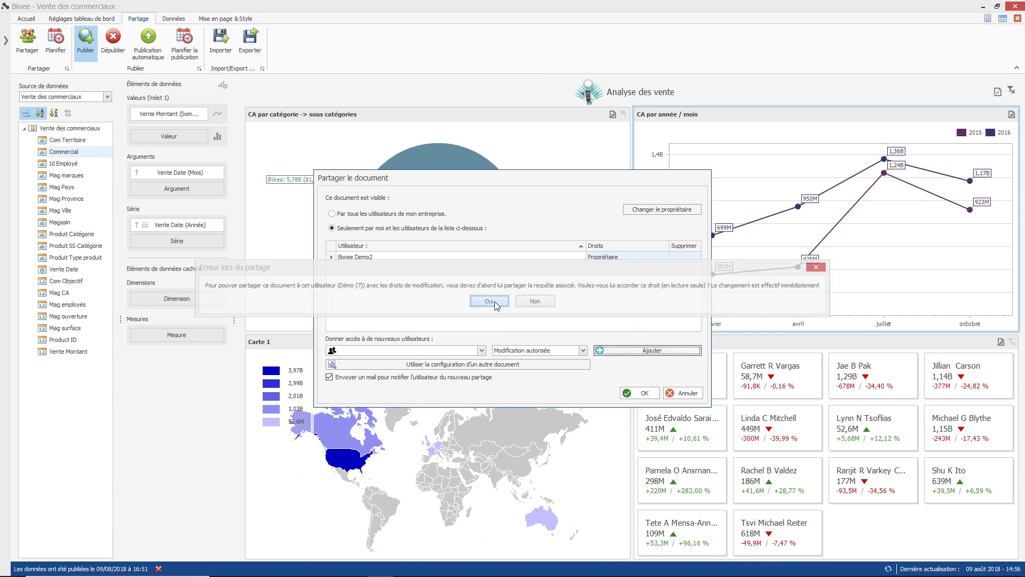
click(330, 377)
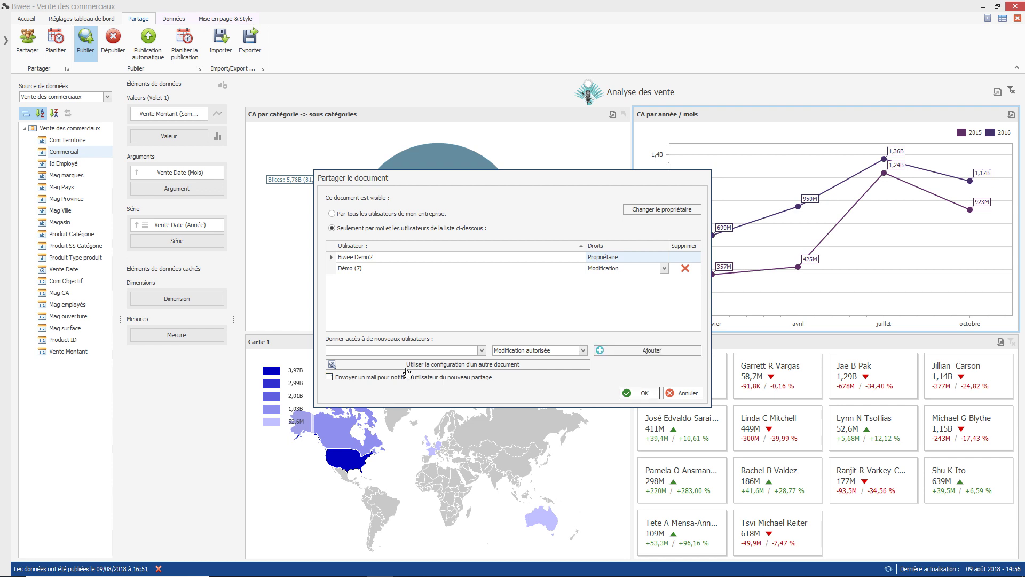
click(638, 395)
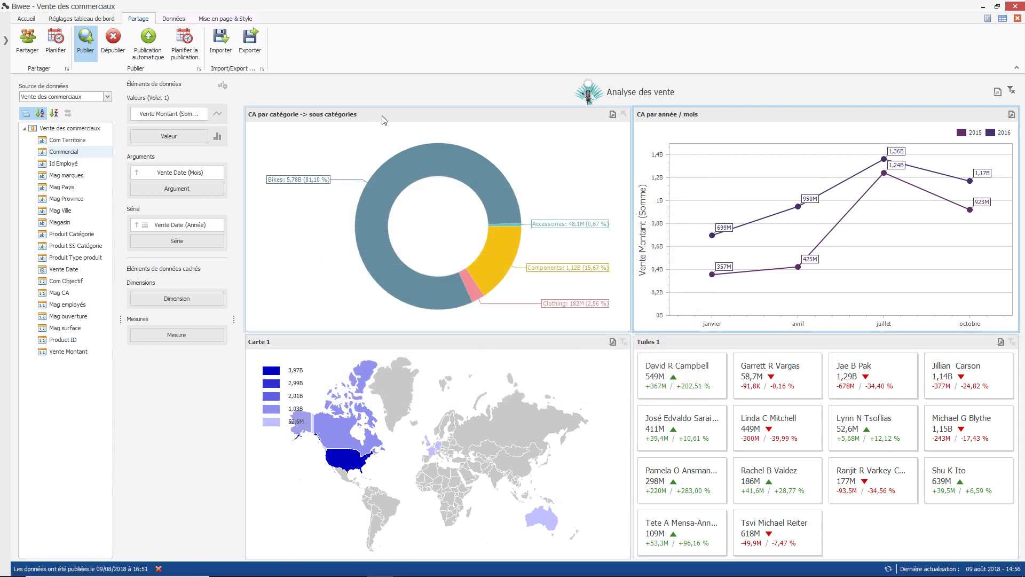
- View the Mes documents list in the Biwee desktop application, then switch to Chrome and view Mes documents on the web portal
click(5, 41)
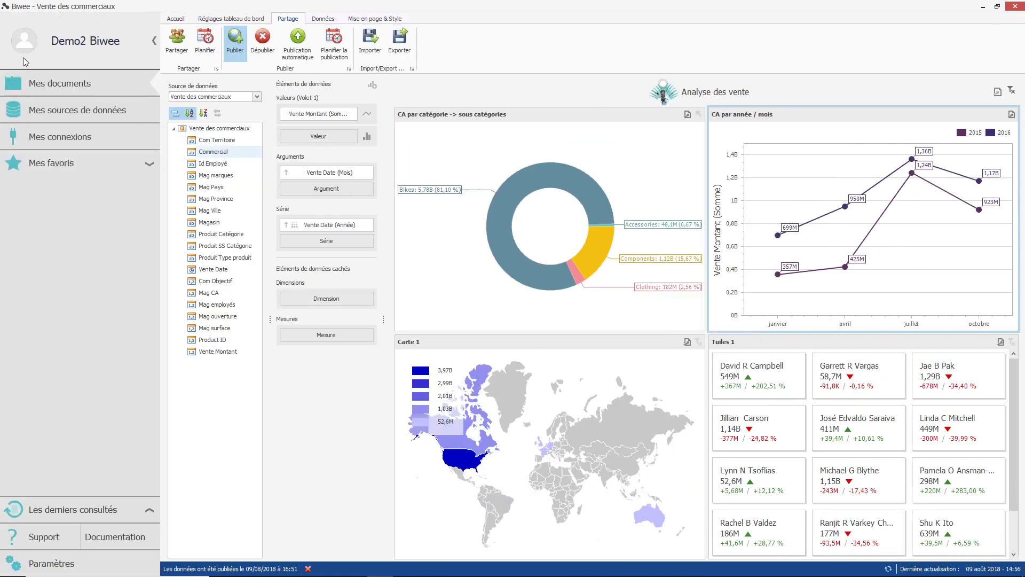
click(60, 89)
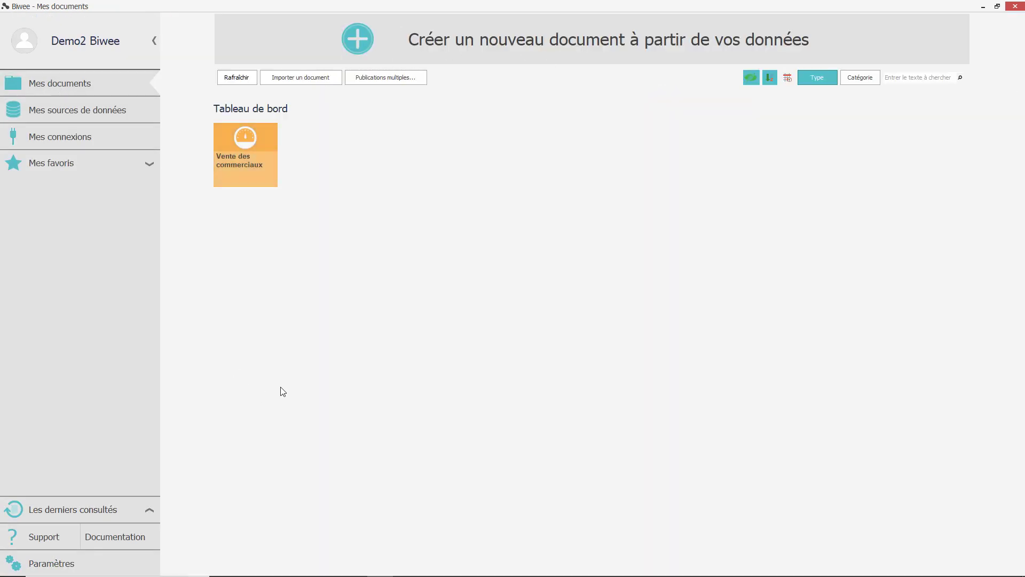
click(249, 567)
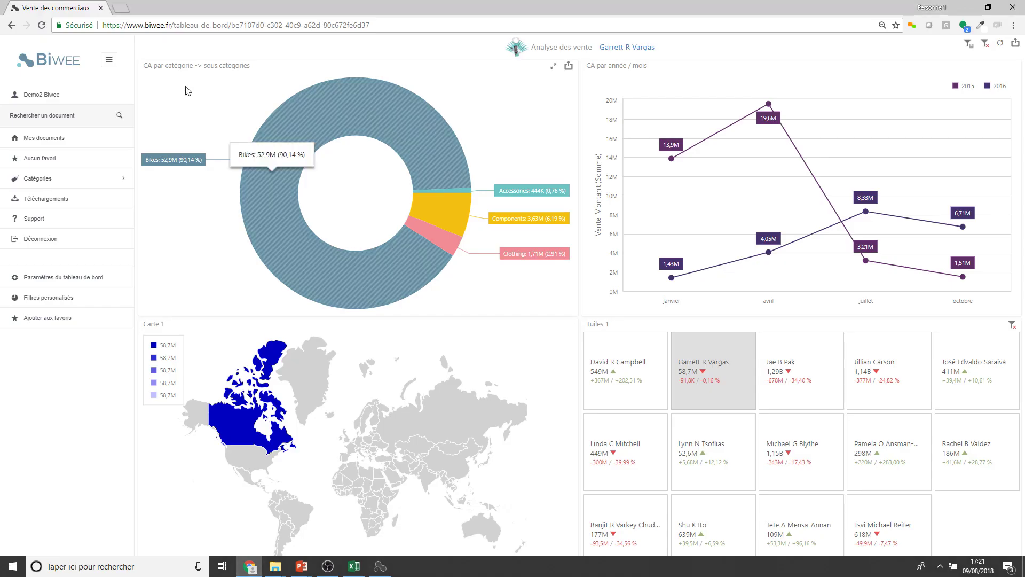
click(36, 137)
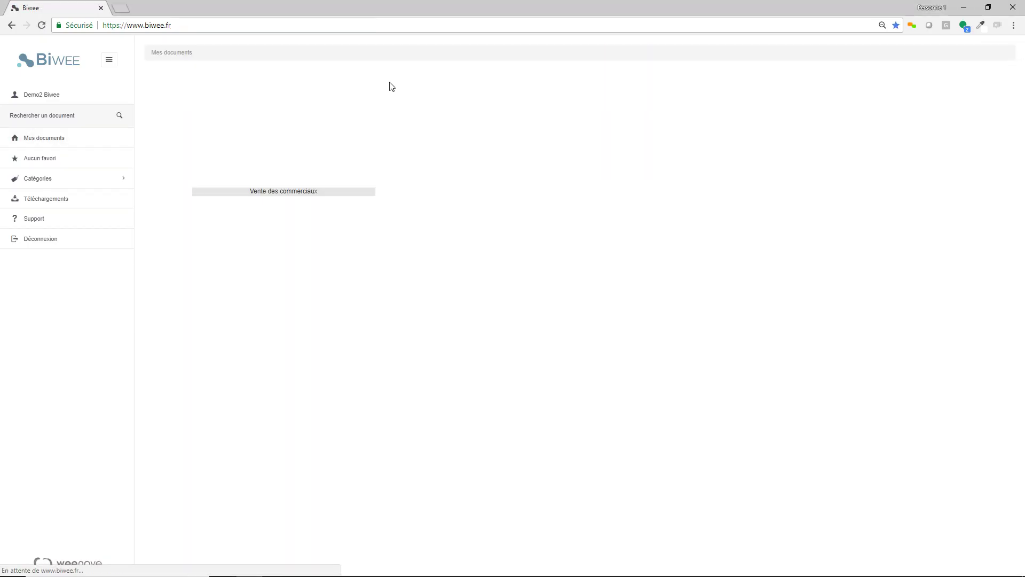